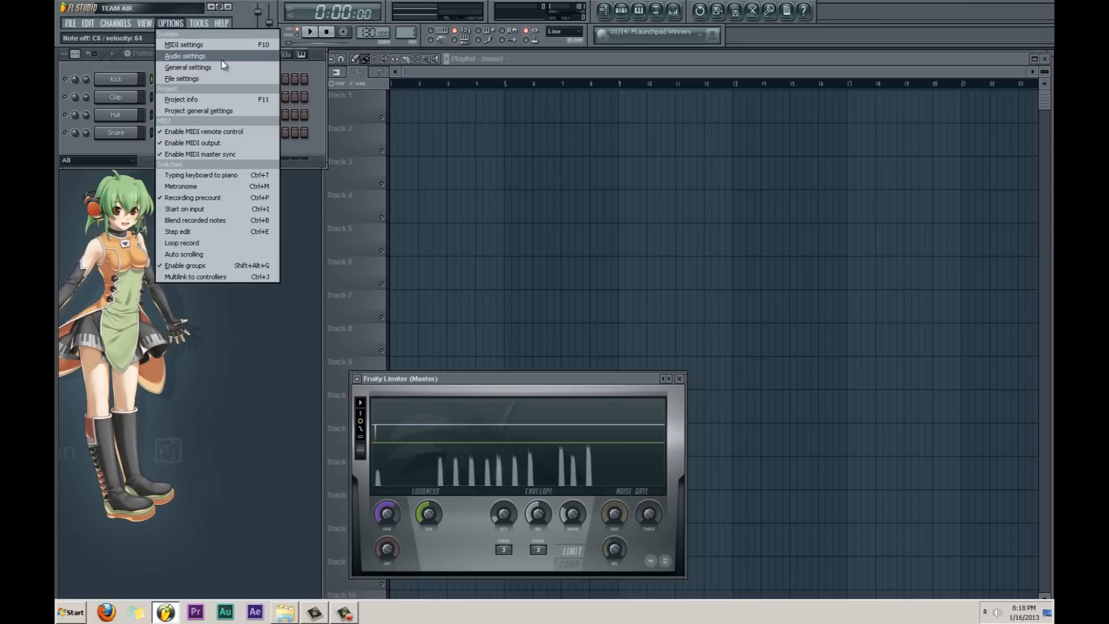
Step: Open the audio settings and move the Settings window clear of the channel rack
{"action": "left_click", "coordinate": [222, 58]}
{"action": "left_click_drag", "start_coordinate": [564, 149], "coordinate": [807, 153]}
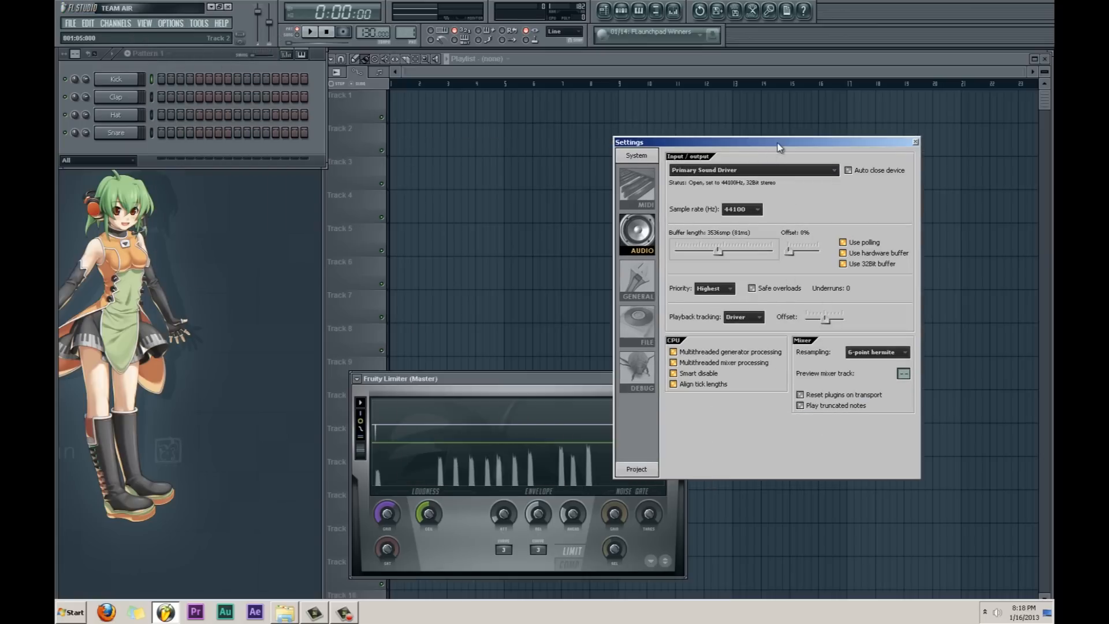
{"action": "left_click", "coordinate": [645, 200]}
{"action": "left_click", "coordinate": [644, 228]}
Step: Choose ASIO4ALL v2 as the audio input/output device
{"action": "left_click", "coordinate": [730, 170]}
{"action": "left_click", "coordinate": [737, 167]}
{"action": "left_click", "coordinate": [730, 172]}
{"action": "left_click", "coordinate": [744, 170]}
{"action": "left_click", "coordinate": [733, 172]}
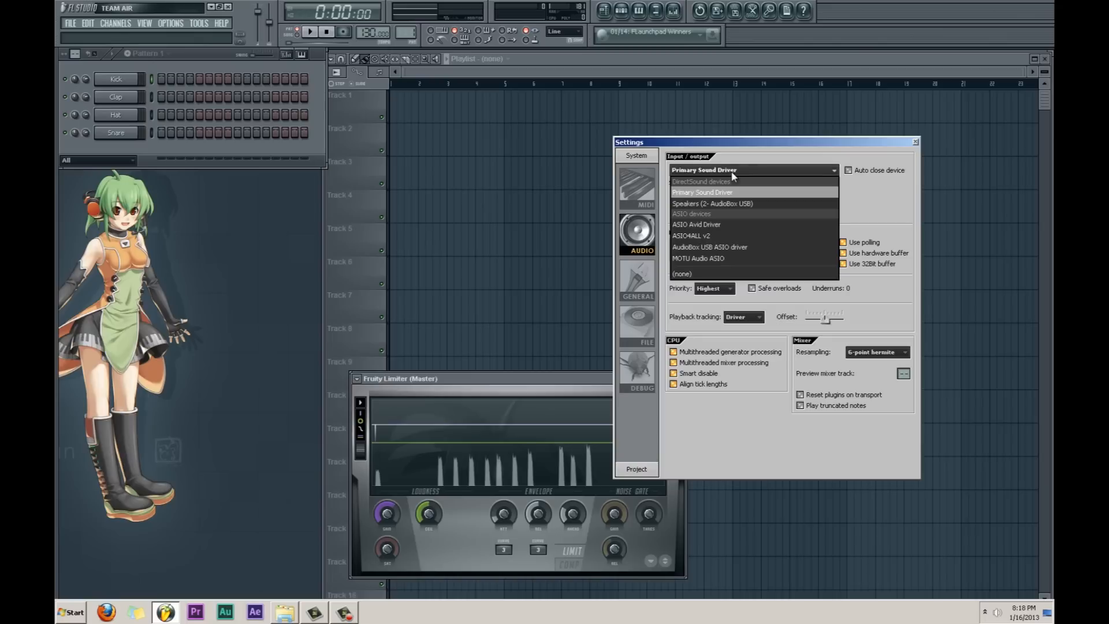
{"action": "left_click", "coordinate": [747, 235]}
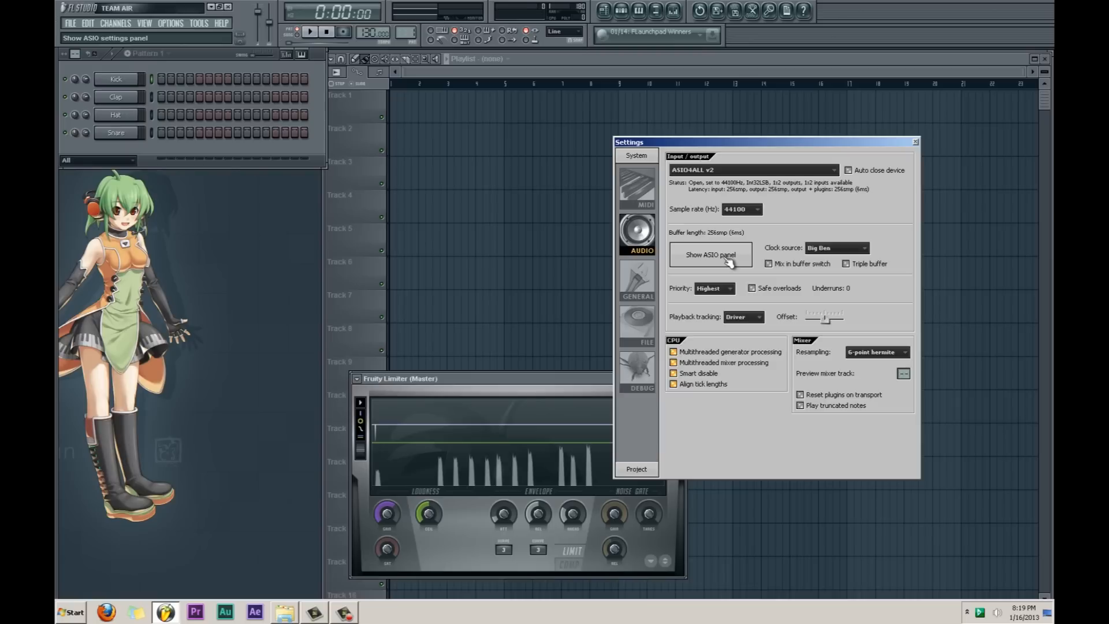
Step: Show the ASIO4ALL control panel and reposition it over the Settings window
{"action": "left_click", "coordinate": [729, 262]}
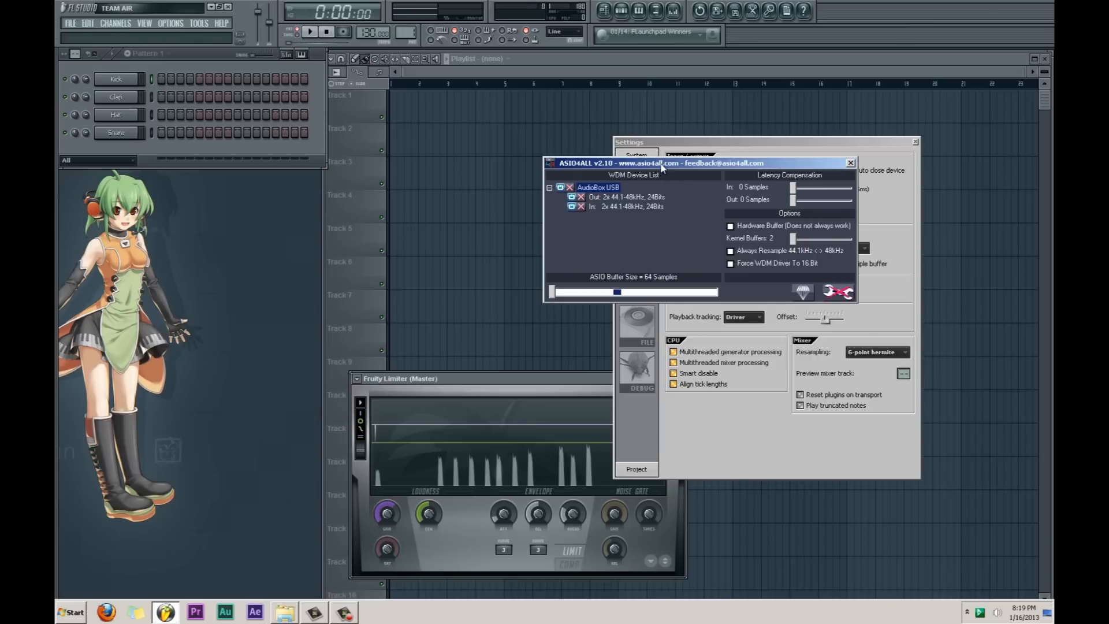
{"action": "left_click_drag", "start_coordinate": [662, 168], "coordinate": [739, 209]}
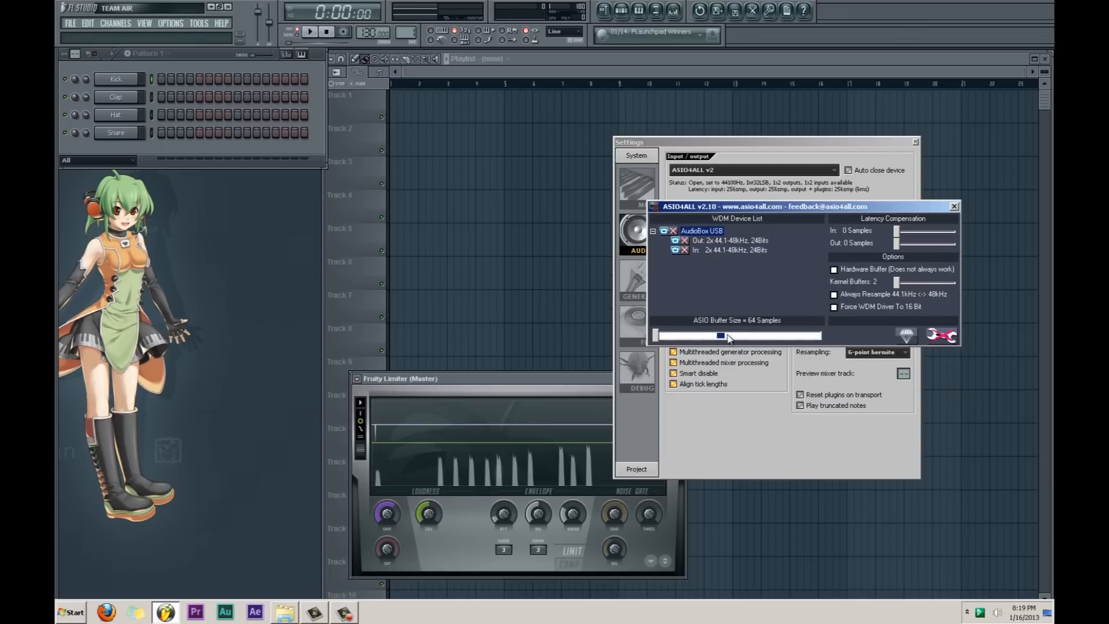
{"action": "left_click_drag", "start_coordinate": [710, 210], "coordinate": [724, 254]}
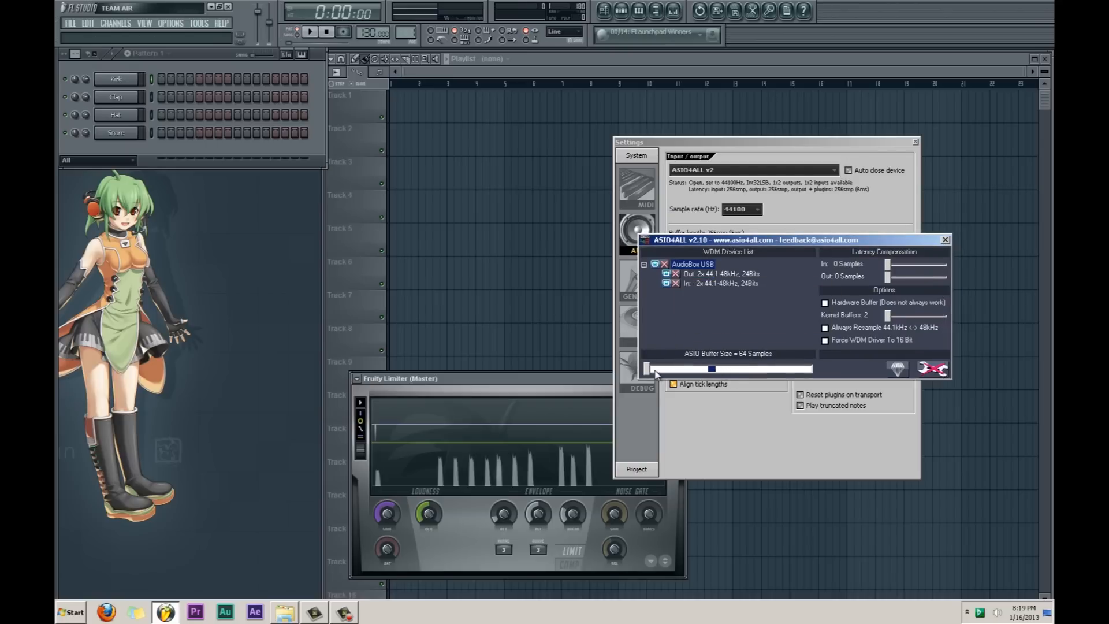
Step: Try ASIO buffer sizes of 512 and 416 samples with the advanced options hidden, and show the advanced options again
{"action": "left_click", "coordinate": [931, 370]}
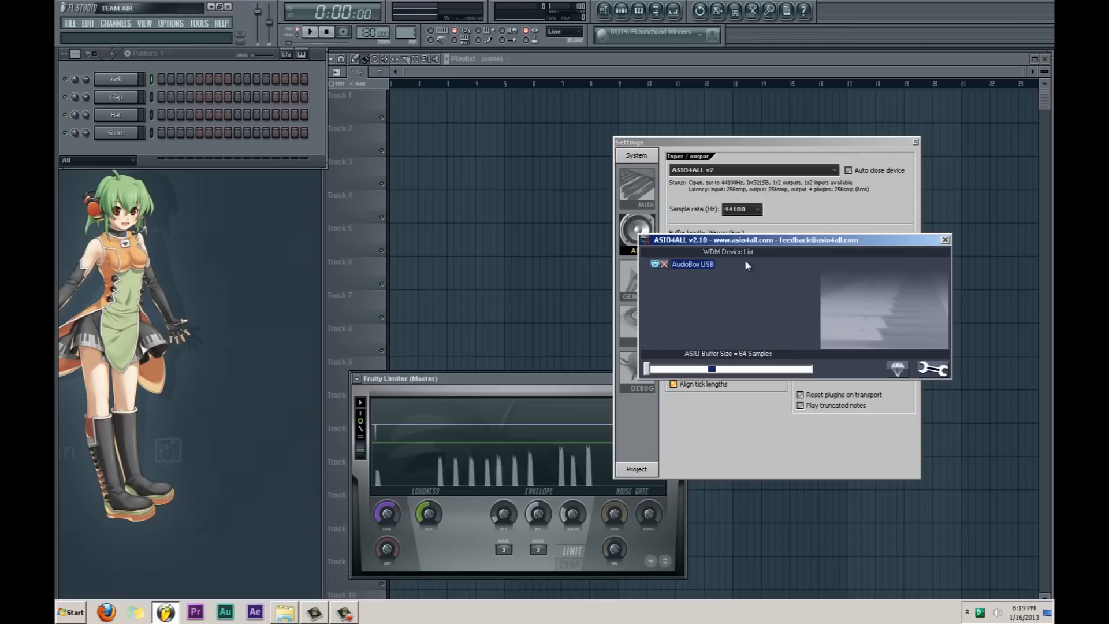
{"action": "left_click_drag", "start_coordinate": [712, 372], "coordinate": [744, 374]}
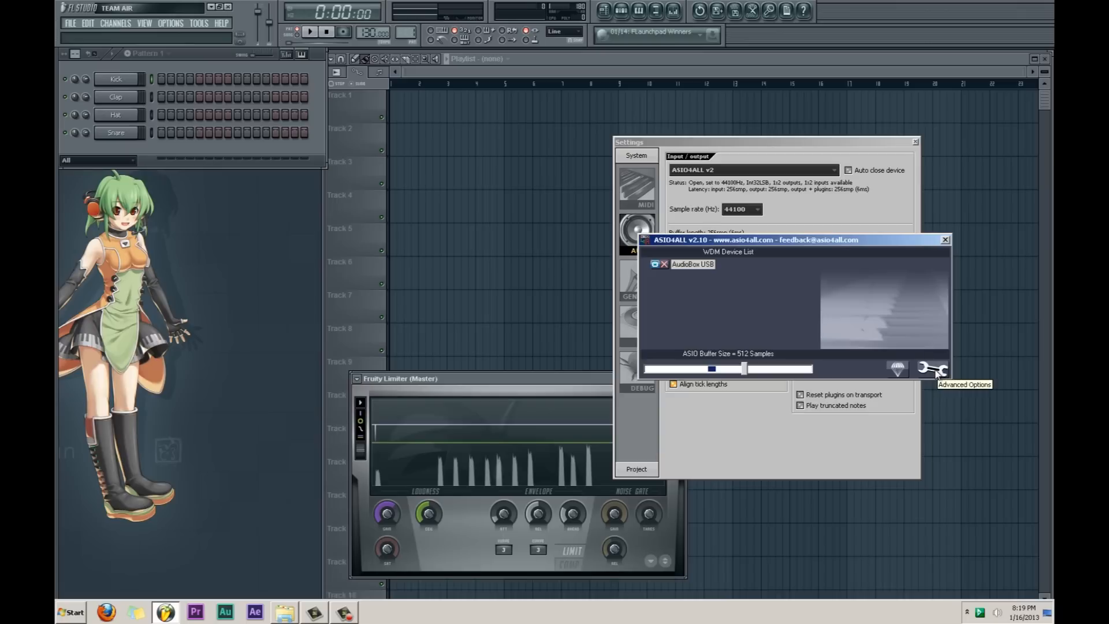
{"action": "mouse_move", "coordinate": [743, 375]}
{"action": "left_mouse_down"}
{"action": "mouse_move", "coordinate": [652, 371]}
{"action": "mouse_move", "coordinate": [732, 372]}
{"action": "left_mouse_up"}
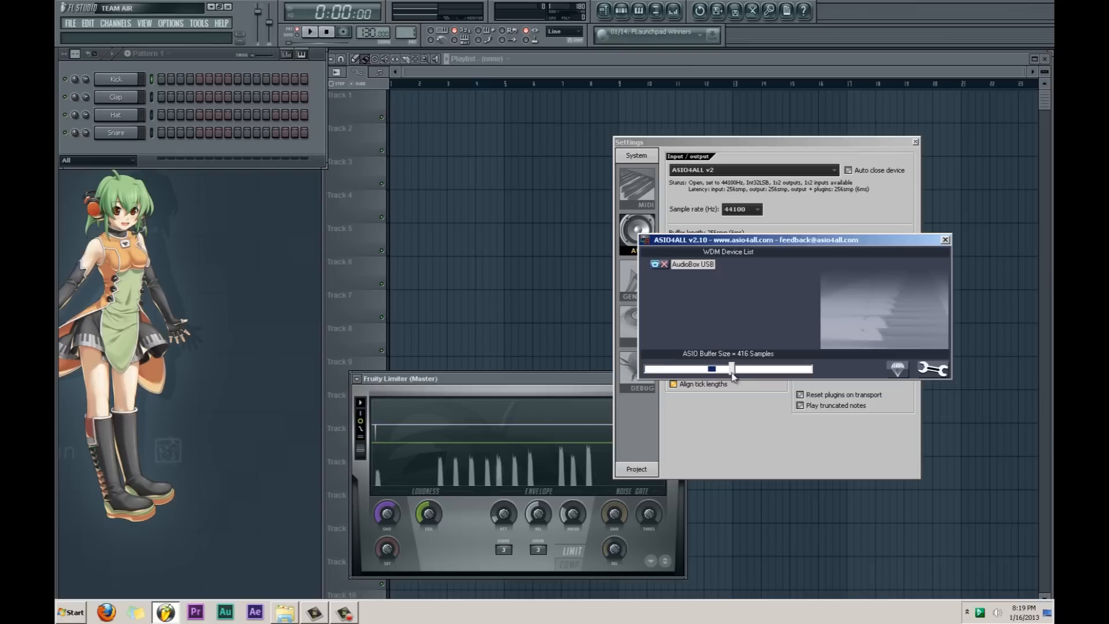
{"action": "left_click", "coordinate": [930, 371]}
{"action": "left_click", "coordinate": [890, 262]}
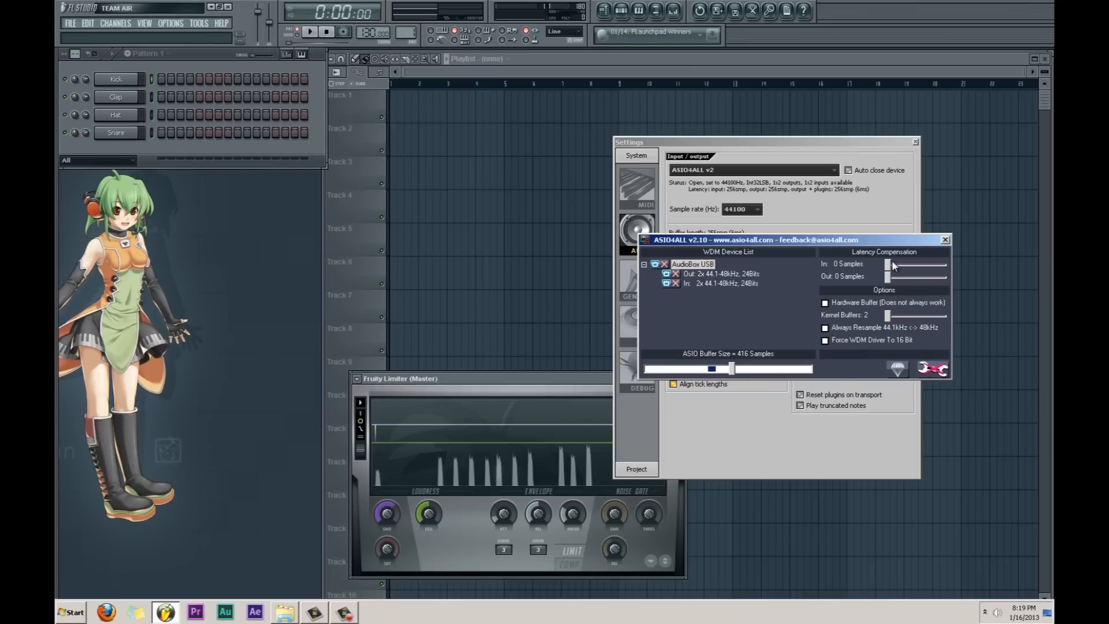
{"action": "left_click_drag", "start_coordinate": [889, 277], "coordinate": [890, 284]}
Step: Lower the ASIO buffer size to 64 samples and move the ASIO4ALL panel clear of the Settings window
{"action": "left_click_drag", "start_coordinate": [731, 374], "coordinate": [691, 370]}
{"action": "left_click_drag", "start_coordinate": [716, 241], "coordinate": [402, 229]}
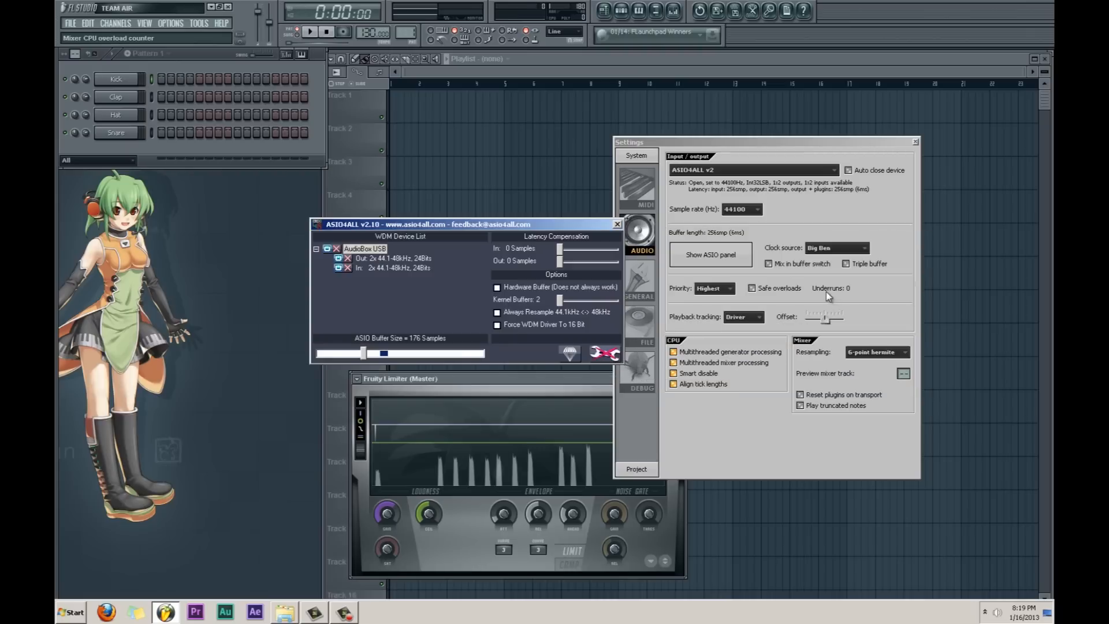
{"action": "left_click", "coordinate": [351, 355]}
{"action": "mouse_move", "coordinate": [335, 359]}
{"action": "left_mouse_down"}
{"action": "mouse_move", "coordinate": [357, 357]}
{"action": "mouse_move", "coordinate": [332, 359]}
{"action": "left_mouse_up"}
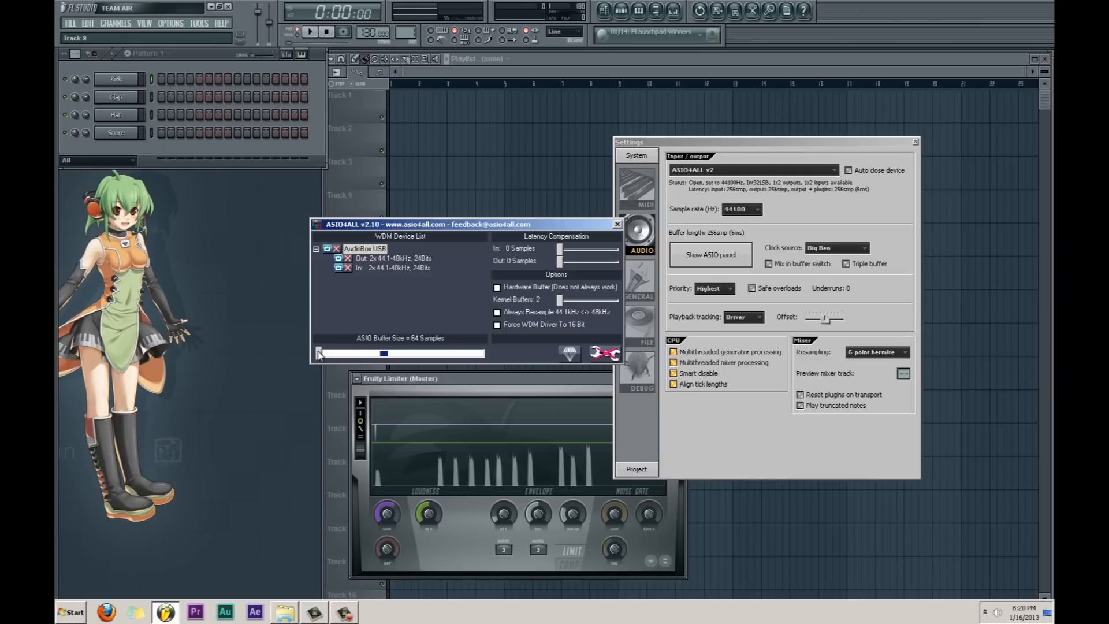
{"action": "mouse_move", "coordinate": [333, 357]}
{"action": "left_mouse_down"}
{"action": "mouse_move", "coordinate": [376, 358]}
{"action": "mouse_move", "coordinate": [318, 361]}
{"action": "left_mouse_up"}
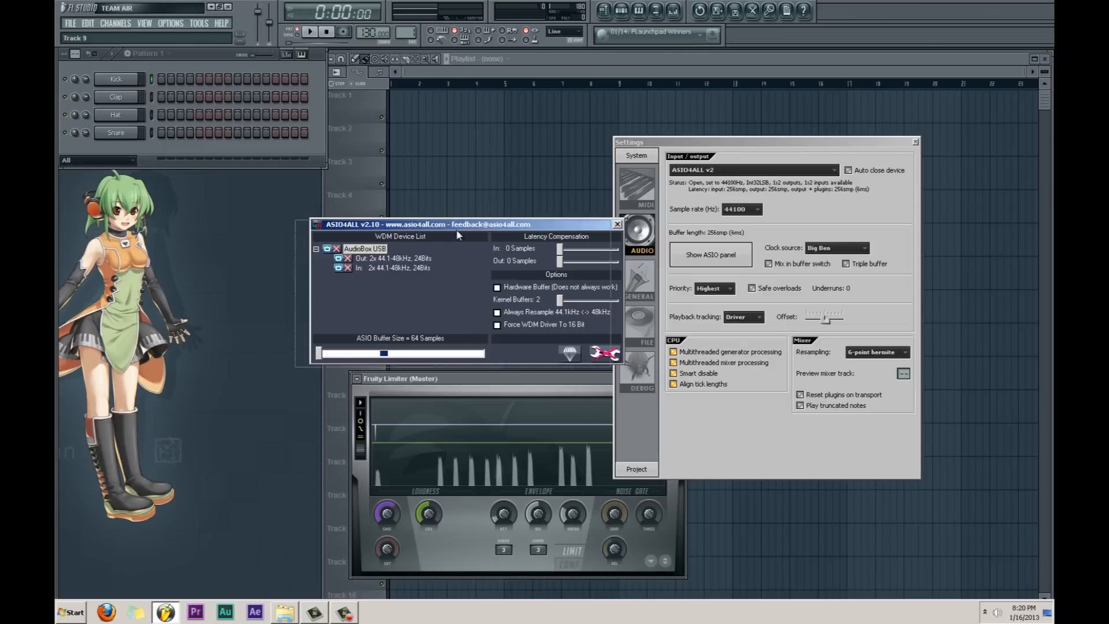
{"action": "left_click_drag", "start_coordinate": [476, 225], "coordinate": [410, 232]}
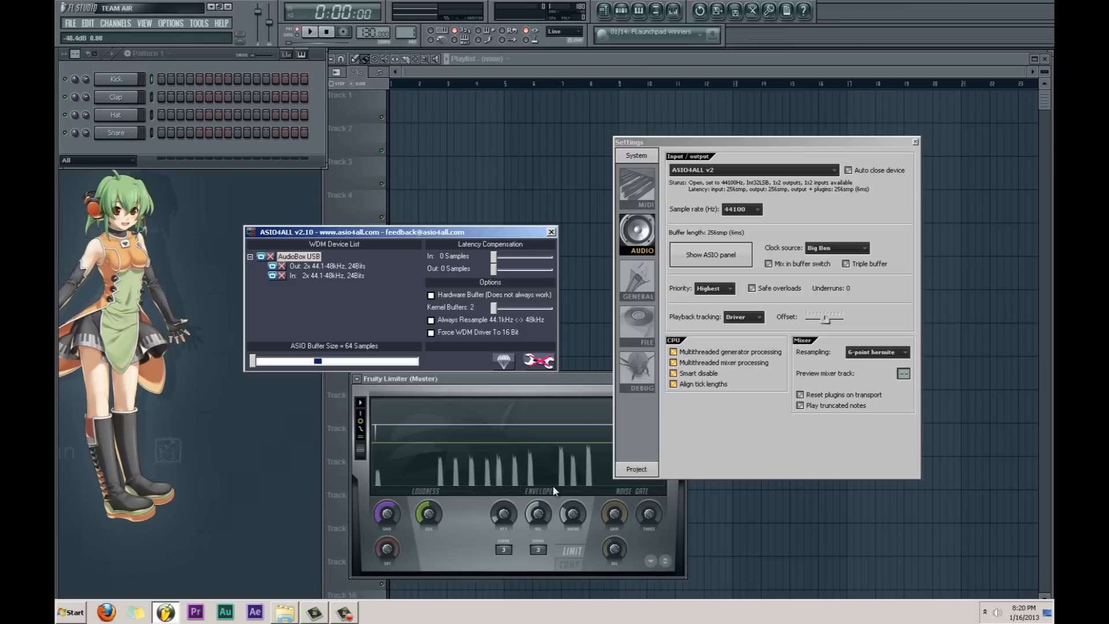
Step: Try several ASIO buffer sizes, starting with 128 samples
{"action": "left_click", "coordinate": [318, 361]}
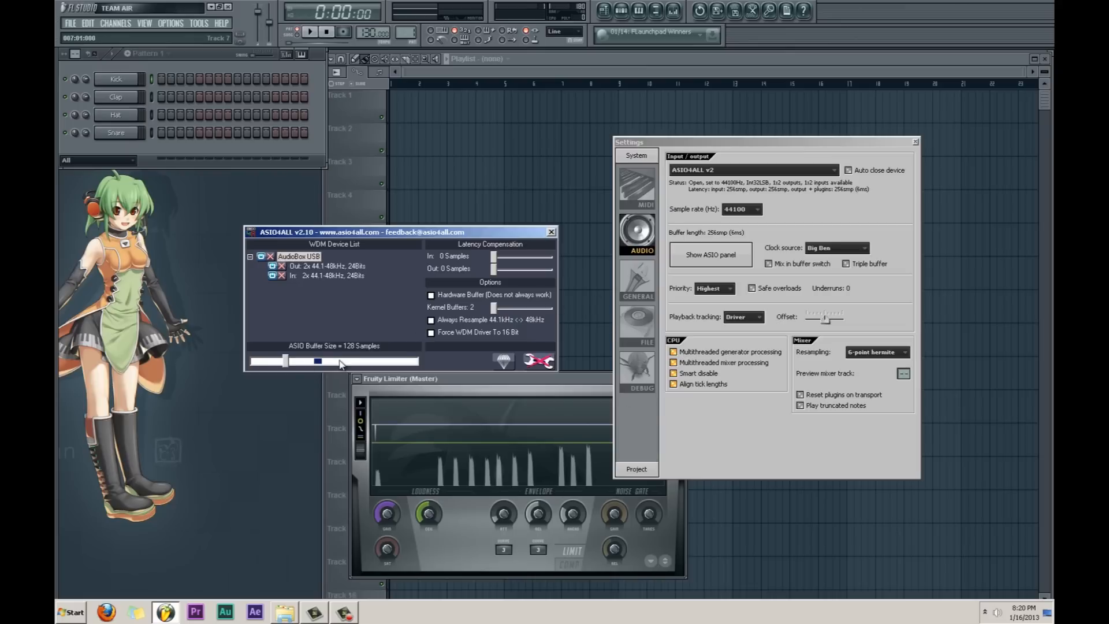
{"action": "left_click", "coordinate": [342, 362]}
{"action": "left_click_drag", "start_coordinate": [349, 363], "coordinate": [249, 367]}
{"action": "left_click", "coordinate": [327, 361]}
{"action": "left_click", "coordinate": [331, 361]}
{"action": "left_click", "coordinate": [337, 361]}
{"action": "left_click_drag", "start_coordinate": [348, 362], "coordinate": [317, 361]}
{"action": "left_click", "coordinate": [340, 361]}
{"action": "mouse_move", "coordinate": [350, 367]}
{"action": "left_mouse_down"}
{"action": "mouse_move", "coordinate": [325, 370]}
{"action": "mouse_move", "coordinate": [345, 370]}
{"action": "left_mouse_up"}
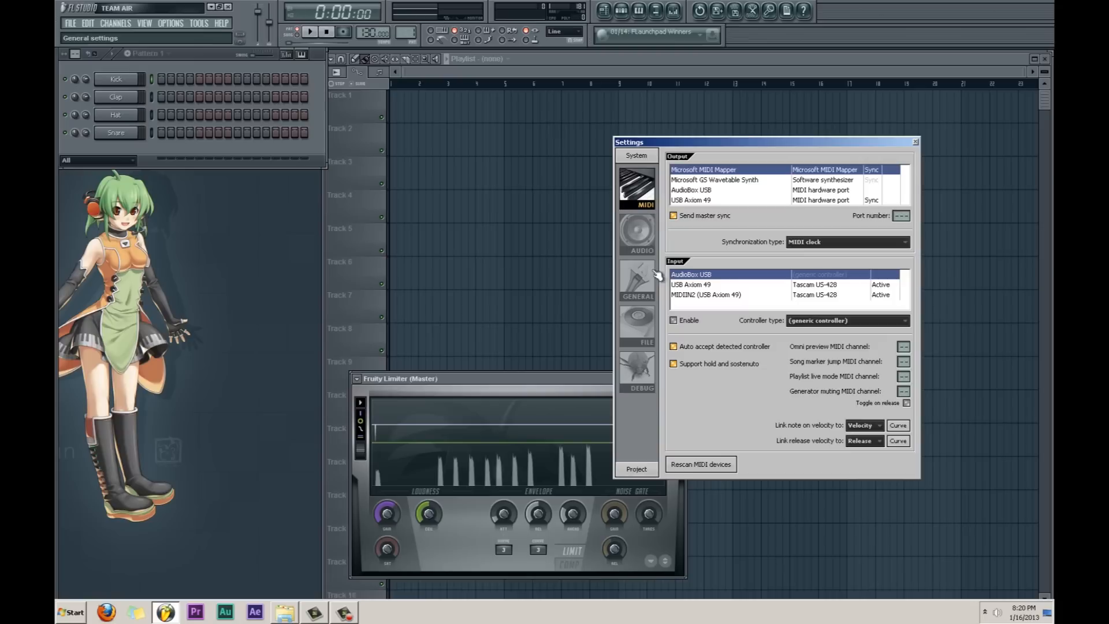
Step: Examine the MIDI input settings of AudioBox USB, USB Axiom 49 and MIDIIN2, ending with USB Axiom 49 selected
{"action": "left_click", "coordinate": [673, 364]}
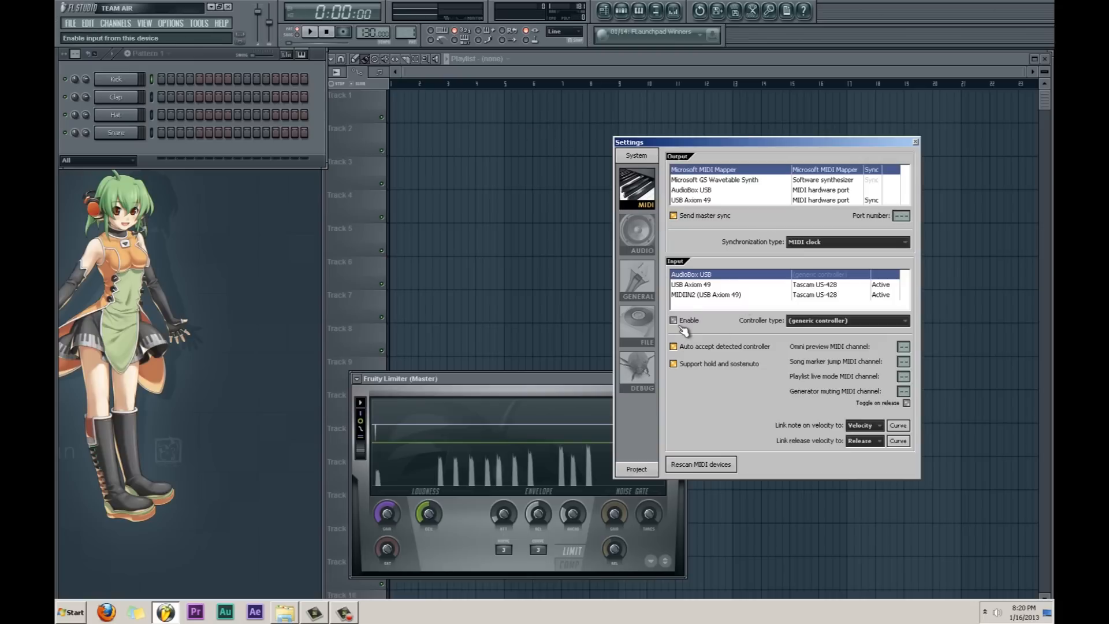
{"action": "left_click", "coordinate": [691, 295]}
{"action": "left_click", "coordinate": [701, 284]}
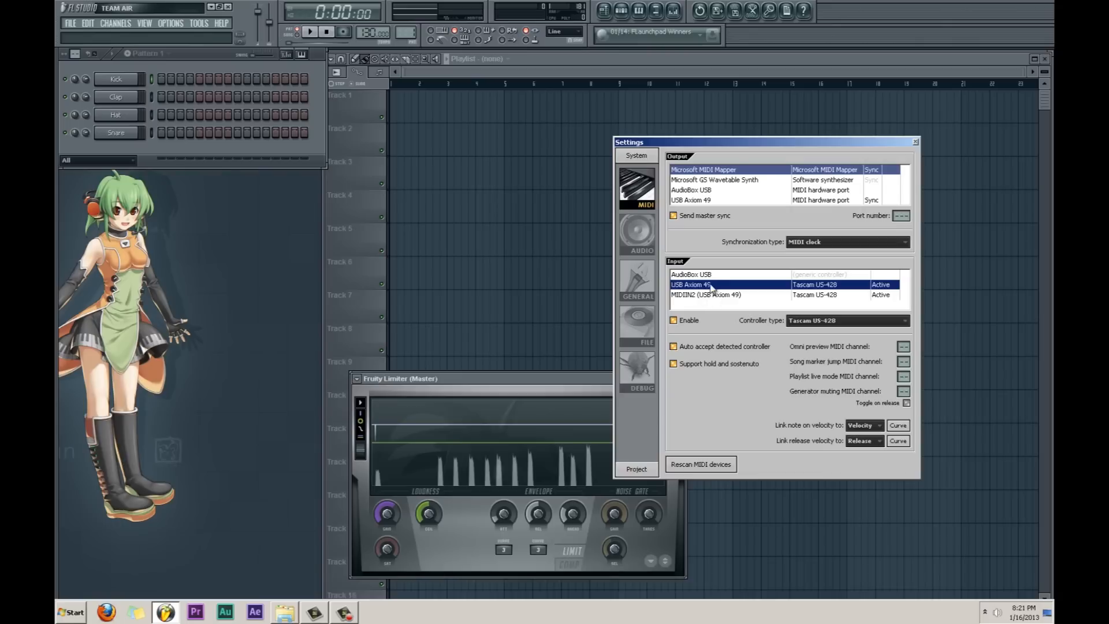
{"action": "left_click", "coordinate": [692, 295]}
{"action": "left_click", "coordinate": [696, 285]}
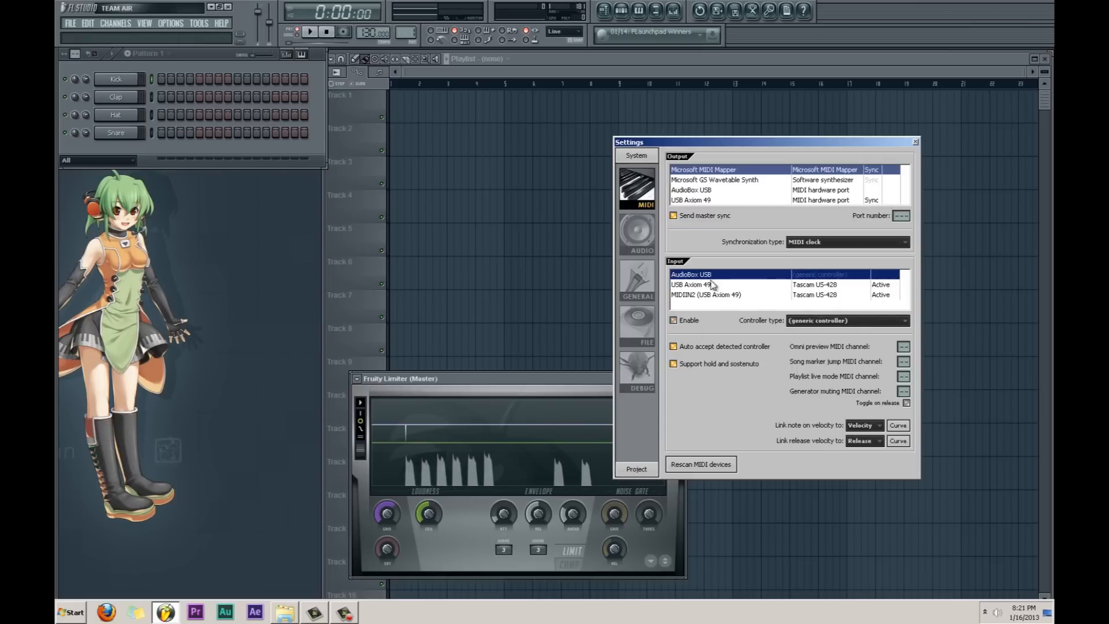
{"action": "left_click", "coordinate": [719, 295]}
{"action": "left_click", "coordinate": [718, 286]}
{"action": "left_click", "coordinate": [719, 276]}
{"action": "left_click", "coordinate": [719, 285]}
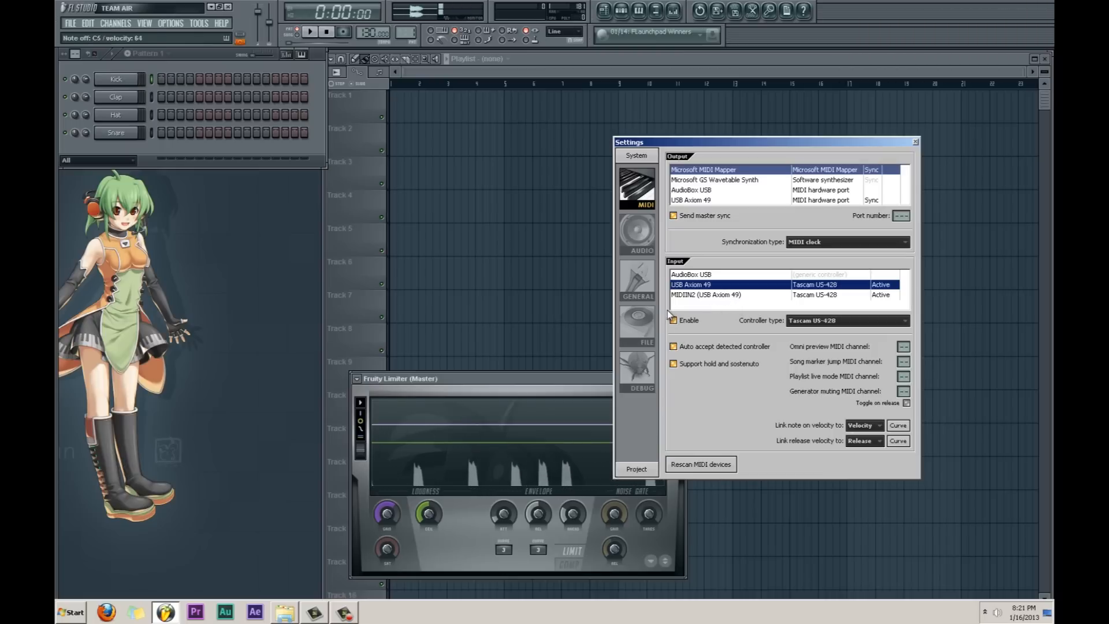
{"action": "left_click", "coordinate": [645, 236]}
{"action": "left_click", "coordinate": [646, 198]}
{"action": "left_click", "coordinate": [645, 235]}
{"action": "left_click", "coordinate": [645, 198]}
{"action": "left_click", "coordinate": [646, 232]}
{"action": "left_click", "coordinate": [650, 199]}
{"action": "left_click", "coordinate": [647, 234]}
{"action": "left_click", "coordinate": [650, 198]}
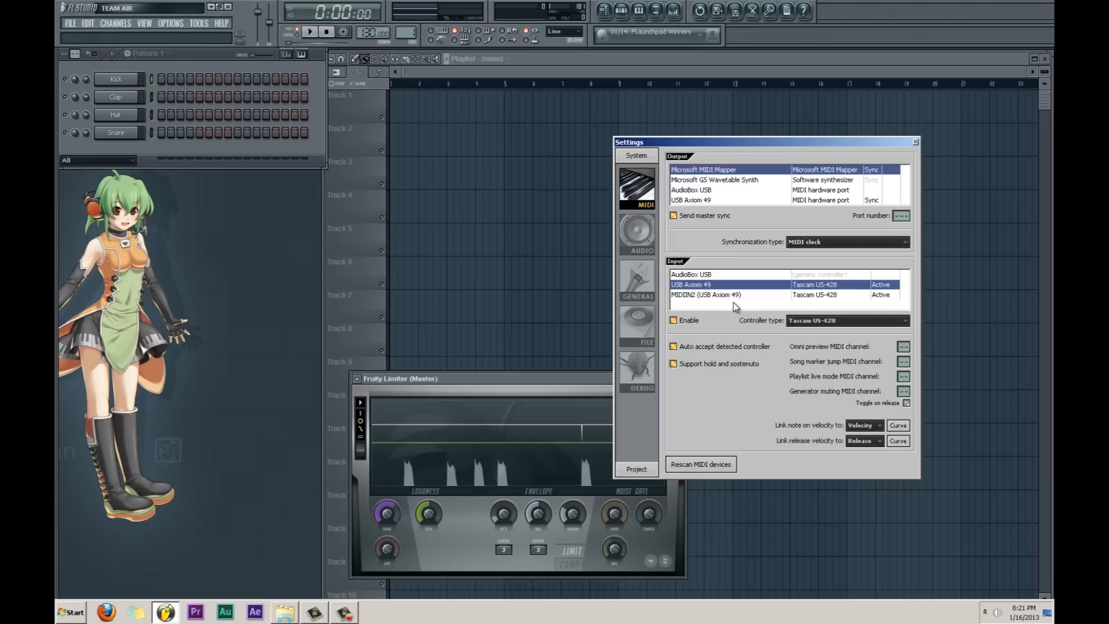
{"action": "left_click", "coordinate": [645, 237]}
{"action": "left_click", "coordinate": [647, 198]}
{"action": "left_click", "coordinate": [647, 237]}
{"action": "left_click", "coordinate": [648, 198]}
{"action": "left_click", "coordinate": [645, 236]}
{"action": "left_click", "coordinate": [647, 198]}
{"action": "left_click", "coordinate": [645, 235]}
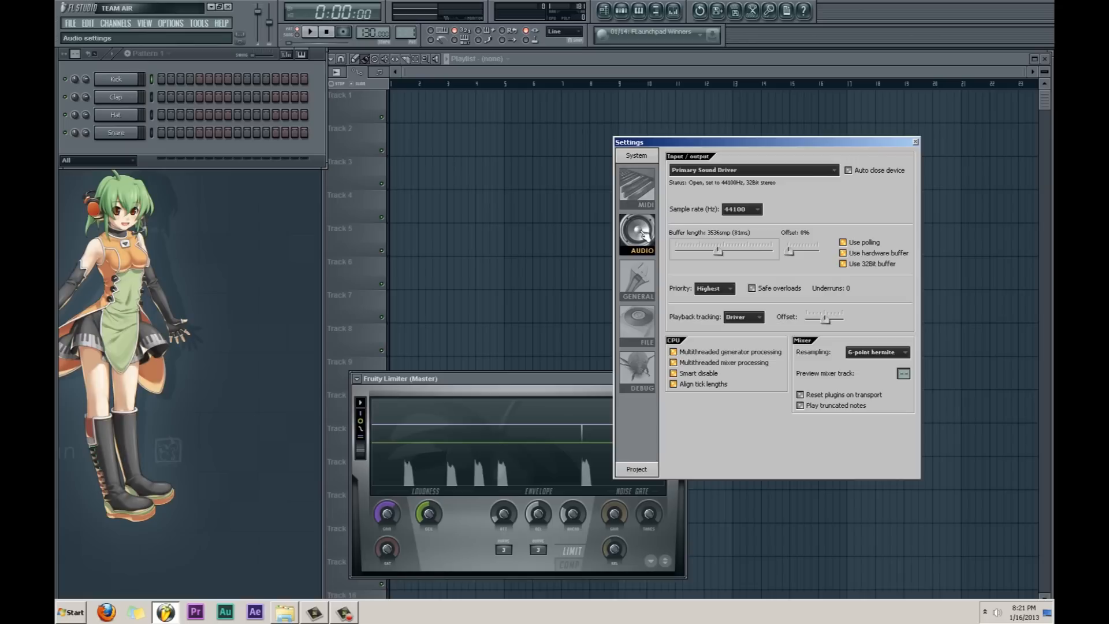
{"action": "left_click", "coordinate": [647, 198]}
{"action": "left_click", "coordinate": [645, 236]}
{"action": "left_click", "coordinate": [648, 190]}
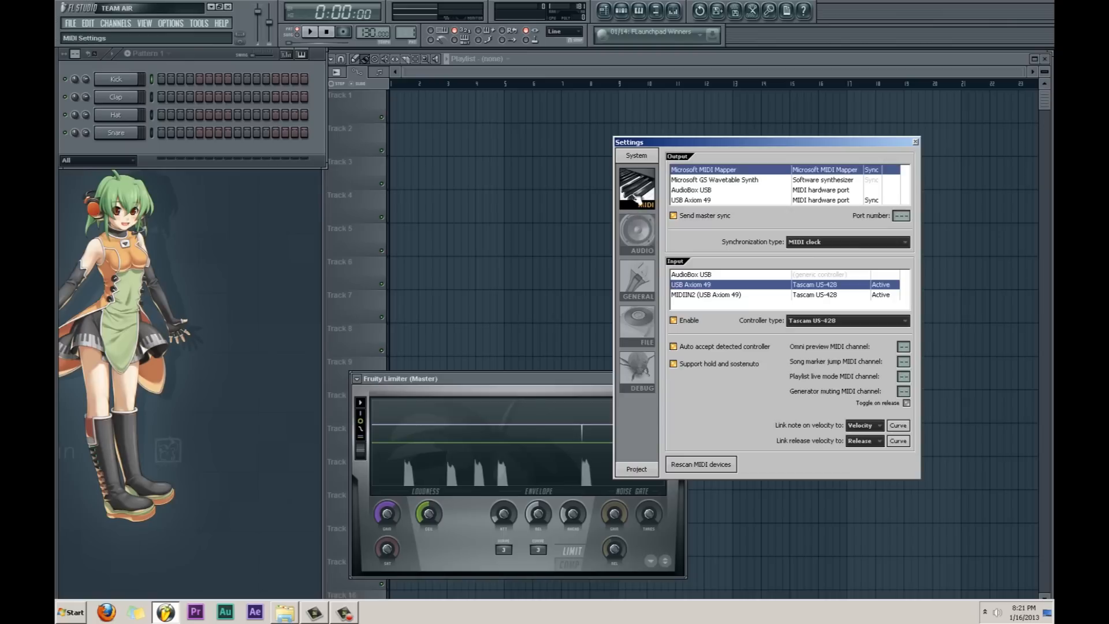
{"action": "left_click", "coordinate": [644, 234]}
{"action": "left_click", "coordinate": [642, 194]}
{"action": "left_click", "coordinate": [647, 246]}
{"action": "left_click", "coordinate": [647, 198]}
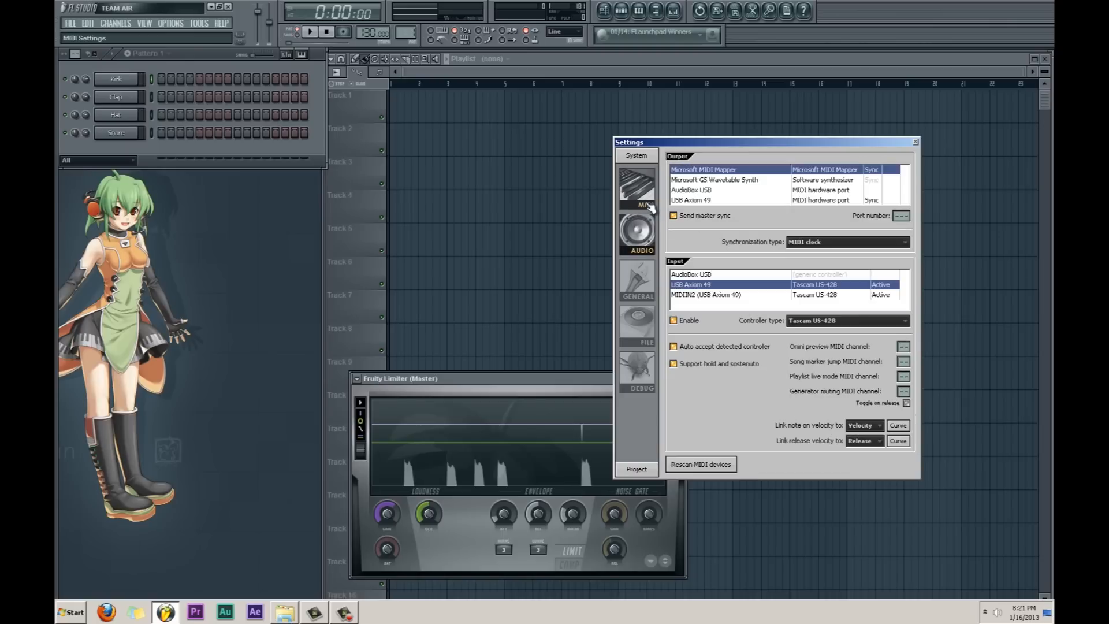
{"action": "left_click", "coordinate": [647, 234]}
{"action": "left_click", "coordinate": [647, 198]}
{"action": "left_click", "coordinate": [646, 237]}
{"action": "left_click", "coordinate": [647, 198]}
{"action": "left_click", "coordinate": [646, 236]}
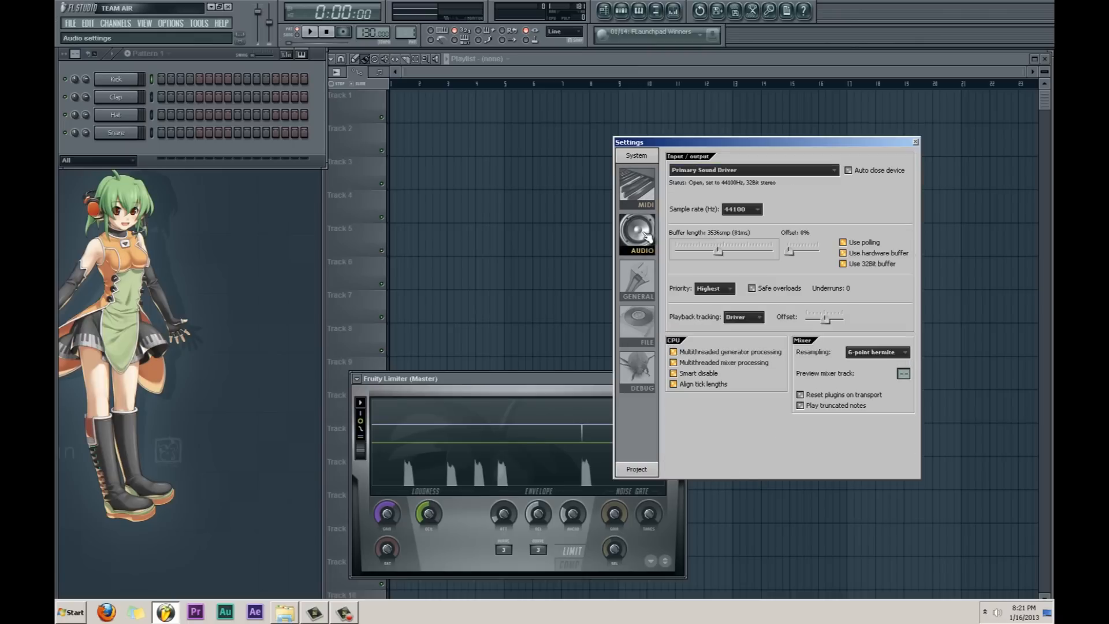
Step: Close the Settings window and the Fruity Limiter window, leaving the playlist clear
{"action": "left_click", "coordinate": [916, 142]}
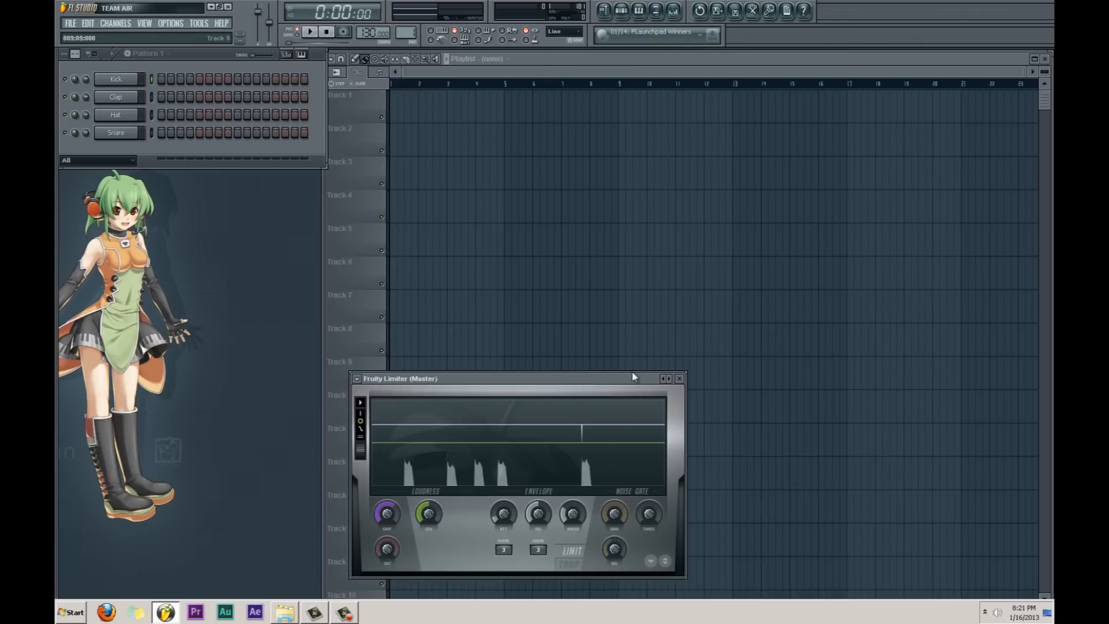
{"action": "left_click_drag", "start_coordinate": [634, 376], "coordinate": [549, 369]}
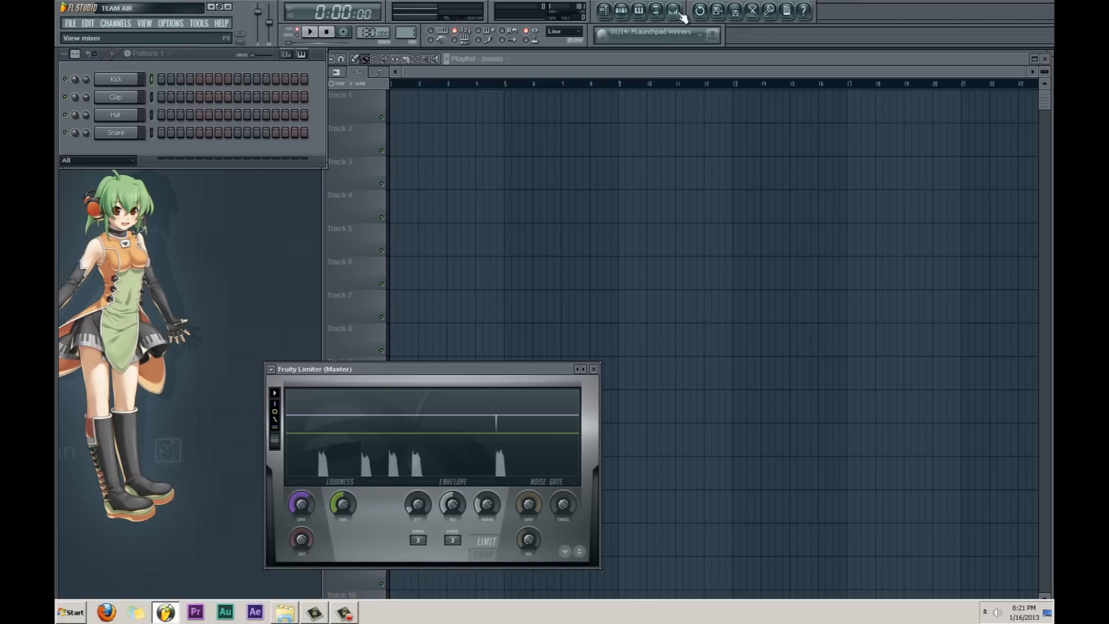
{"action": "left_click_drag", "start_coordinate": [530, 369], "coordinate": [650, 283]}
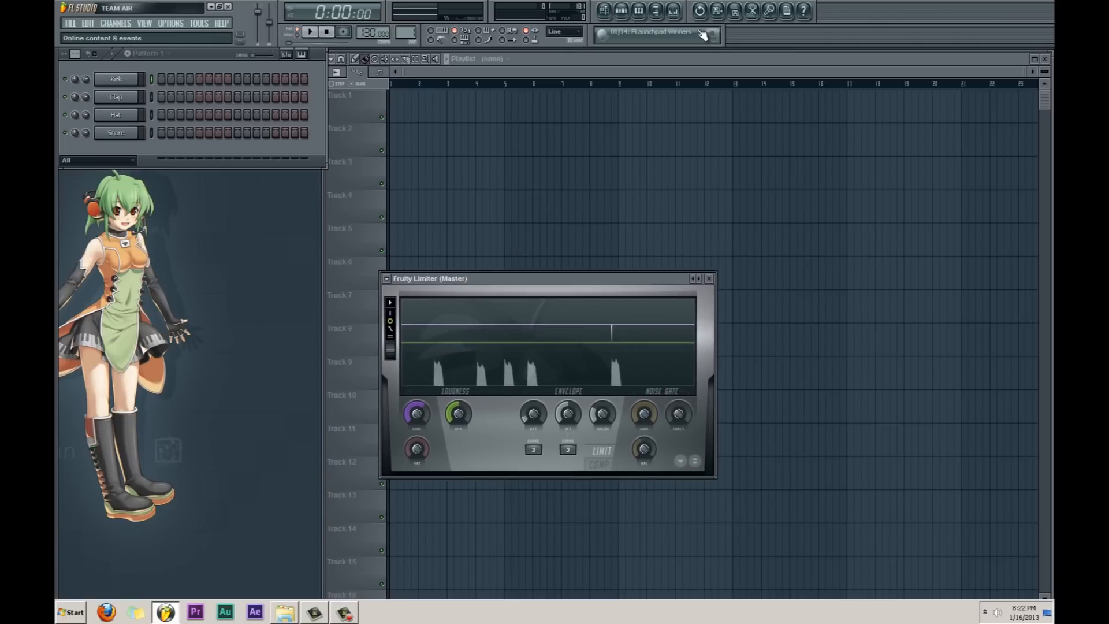
{"action": "left_click", "coordinate": [673, 10]}
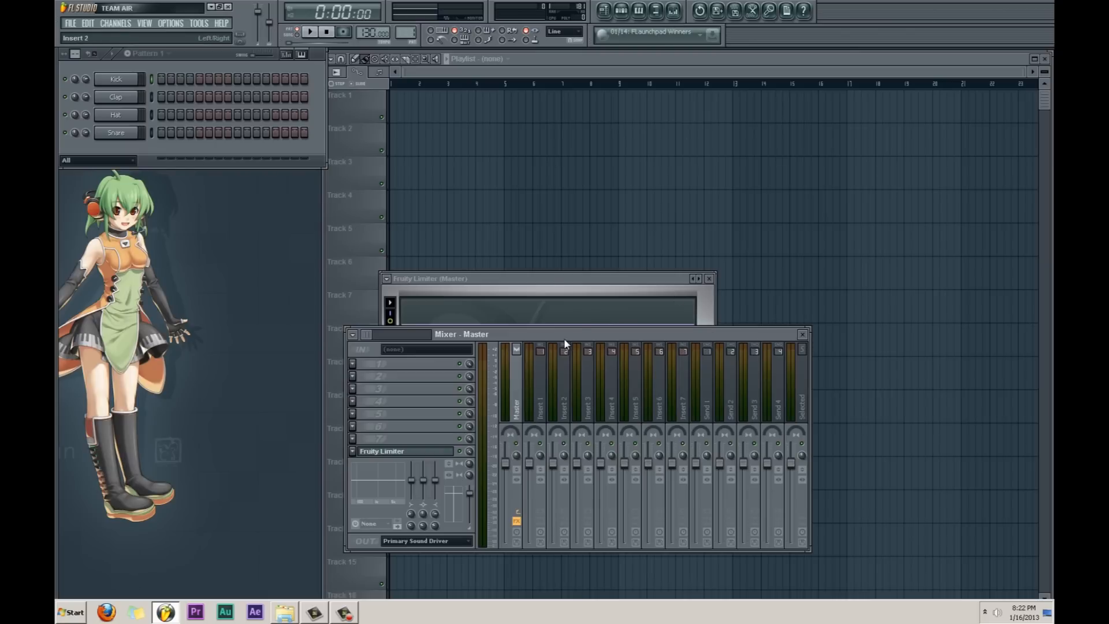
{"action": "left_click", "coordinate": [803, 335]}
{"action": "left_click_drag", "start_coordinate": [644, 279], "coordinate": [661, 219]}
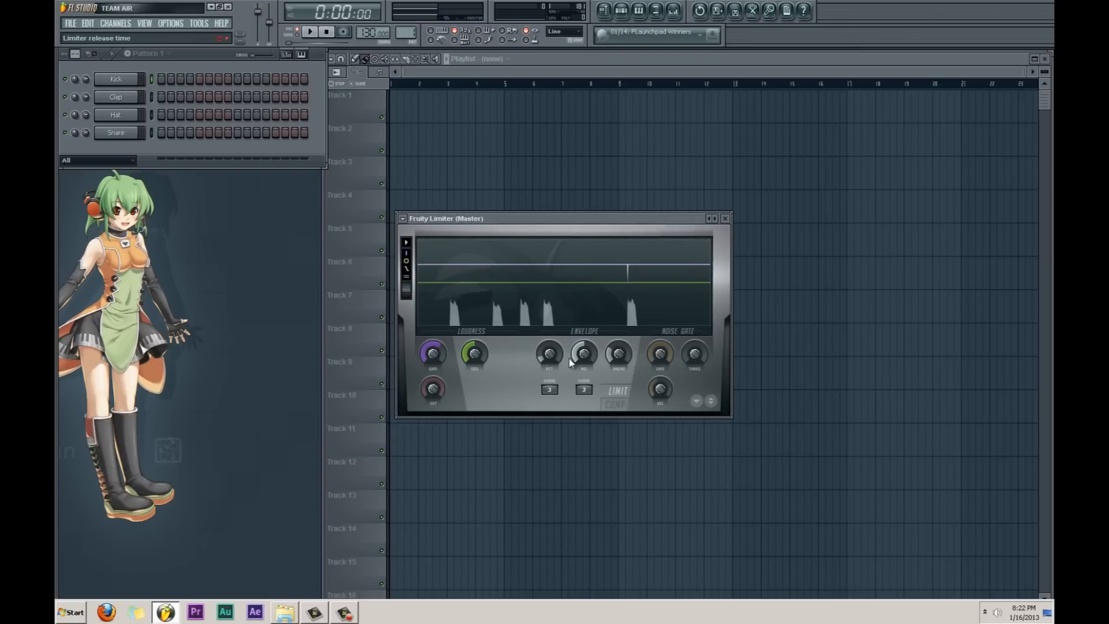
{"action": "left_click", "coordinate": [725, 219]}
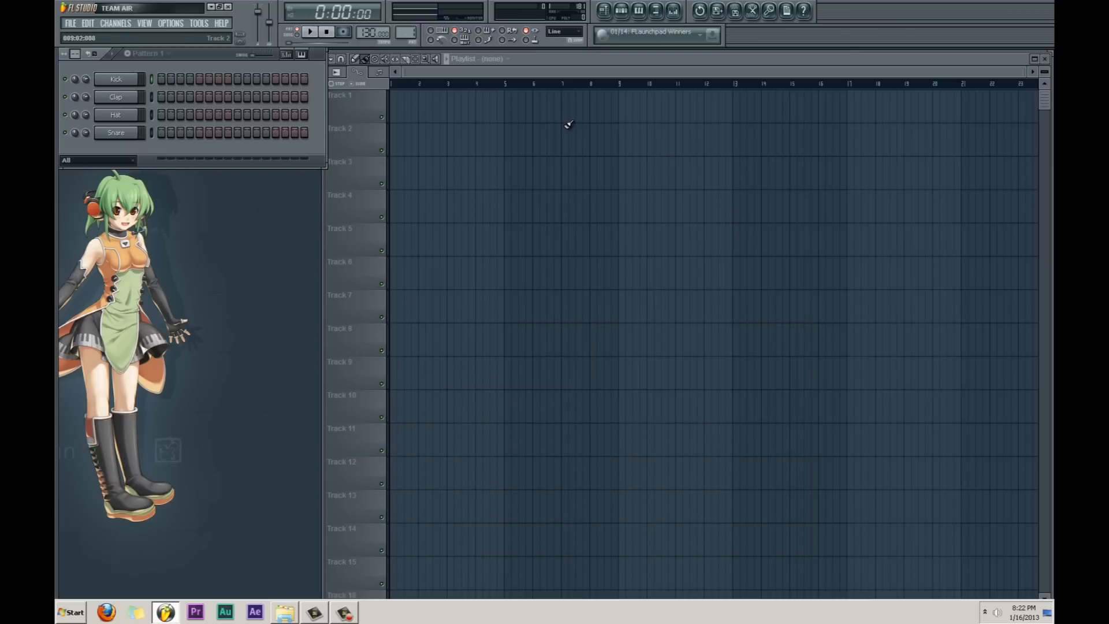
Step: View the mixer over the playlist, toggling and repositioning its window, and close it
{"action": "left_click", "coordinate": [675, 13]}
{"action": "left_click_drag", "start_coordinate": [555, 336], "coordinate": [598, 254]}
{"action": "left_click", "coordinate": [675, 14]}
{"action": "left_click", "coordinate": [675, 13]}
{"action": "left_click", "coordinate": [676, 14]}
{"action": "left_click", "coordinate": [676, 14]}
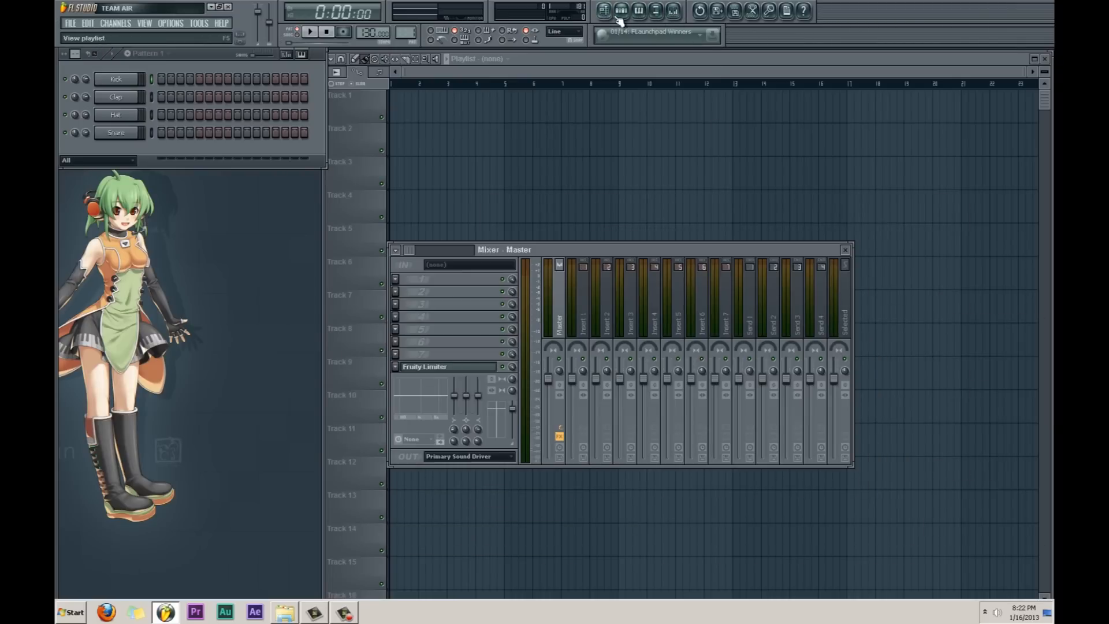
{"action": "left_click", "coordinate": [678, 18]}
{"action": "left_click", "coordinate": [678, 18]}
{"action": "left_click", "coordinate": [678, 18]}
{"action": "left_click", "coordinate": [678, 18]}
{"action": "left_click_drag", "start_coordinate": [686, 250], "coordinate": [807, 259]}
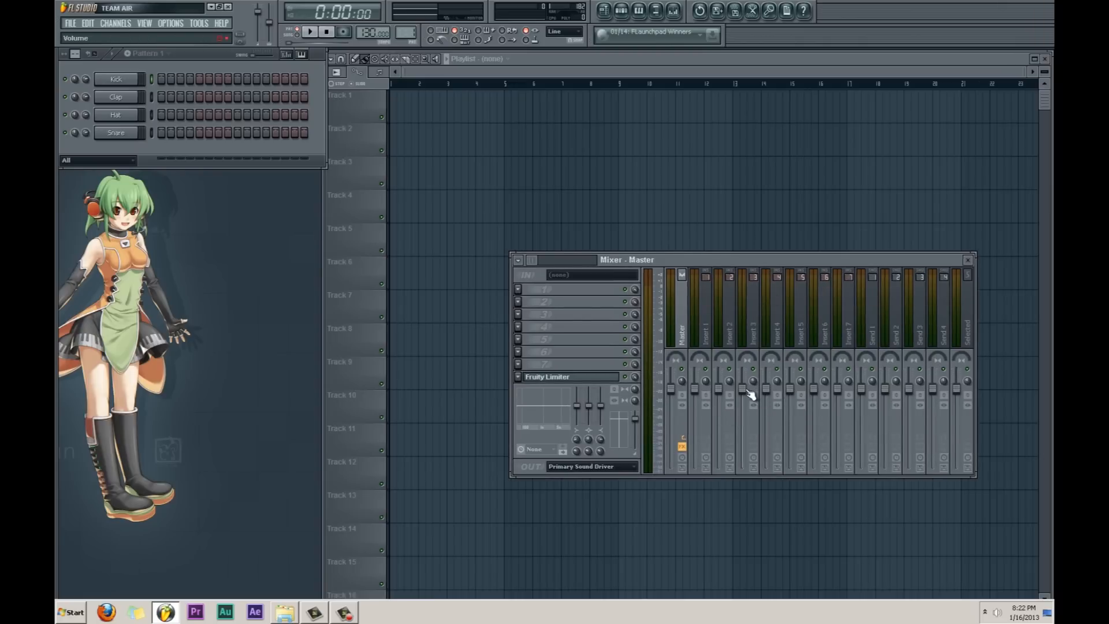
{"action": "left_click_drag", "start_coordinate": [708, 264], "coordinate": [595, 218]}
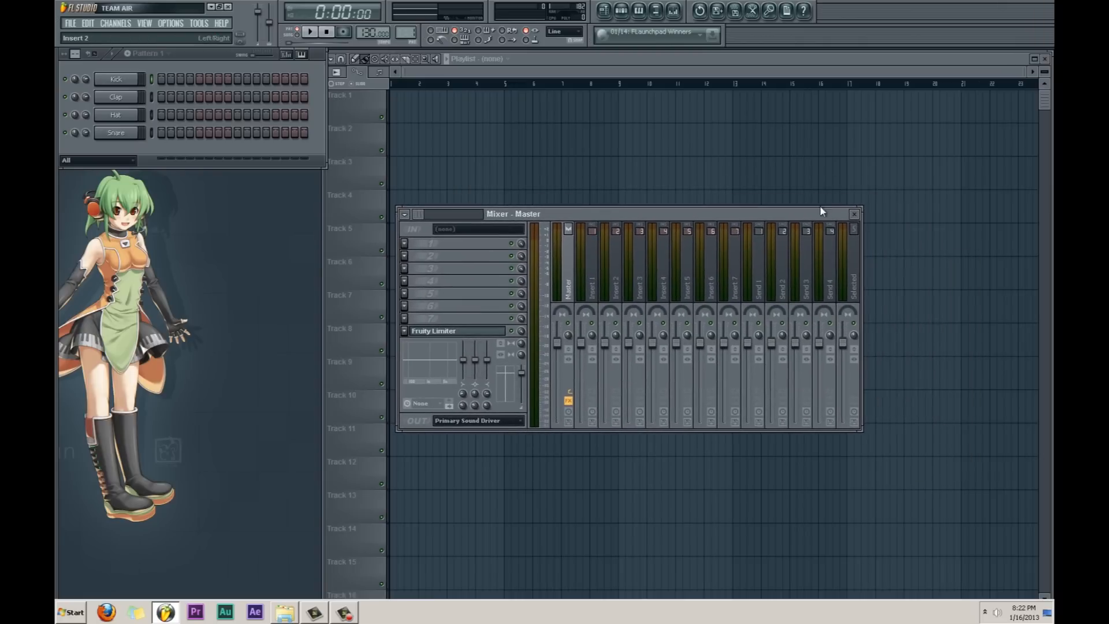
{"action": "left_click", "coordinate": [854, 214]}
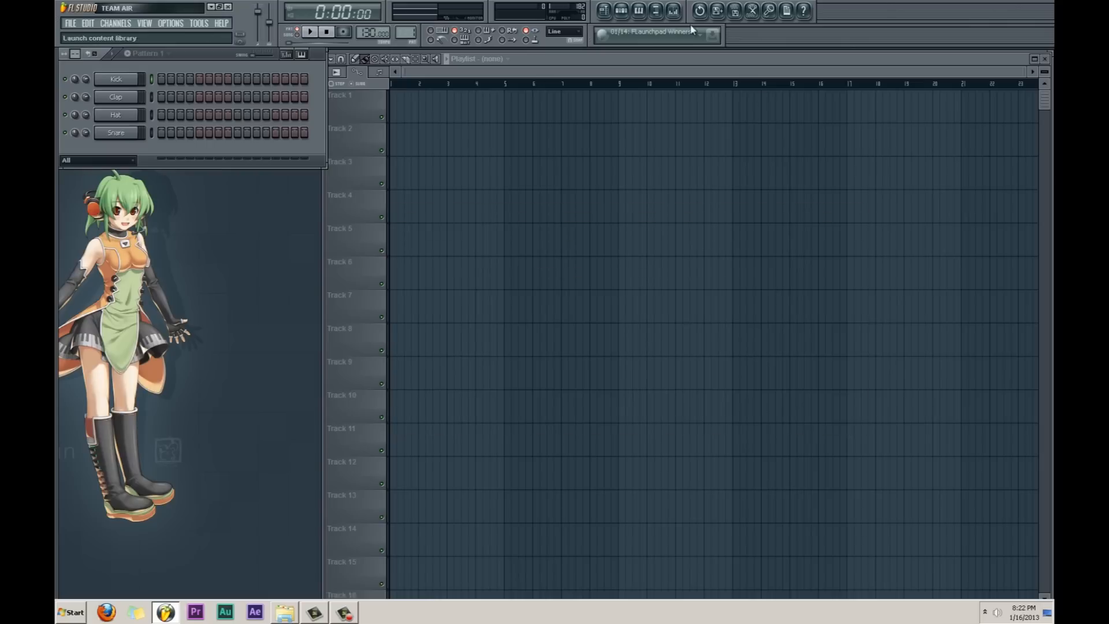
Step: Reveal the auto-hidden browser, inspect its options menu and dismiss the menu without choosing anything
{"action": "left_click", "coordinate": [653, 16]}
{"action": "left_click", "coordinate": [654, 16]}
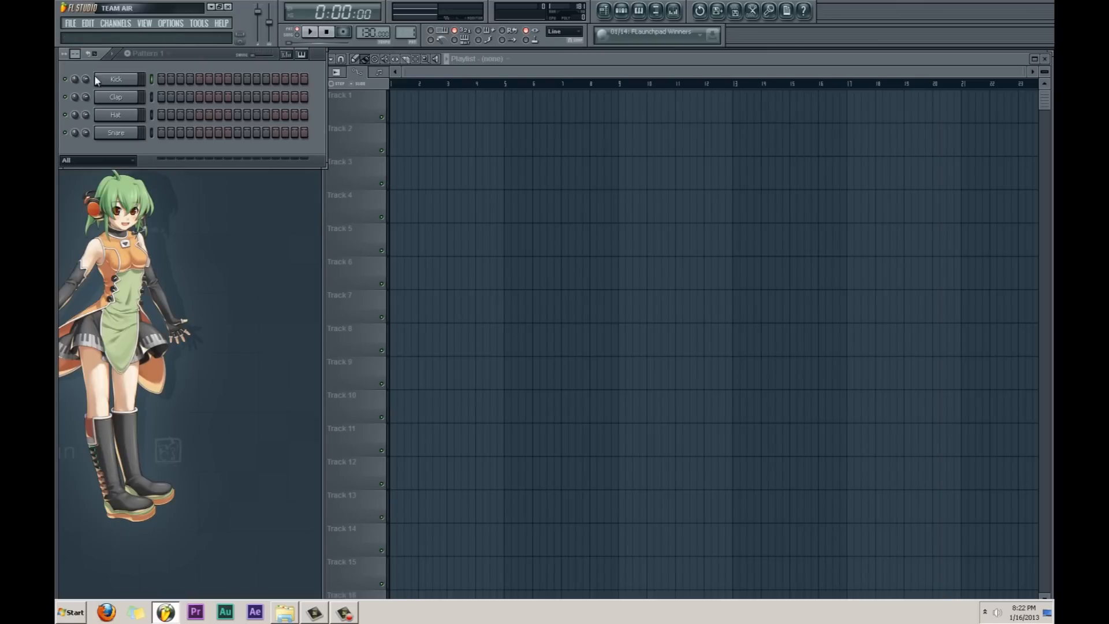
{"action": "mouse_move", "coordinate": [57, 199]}
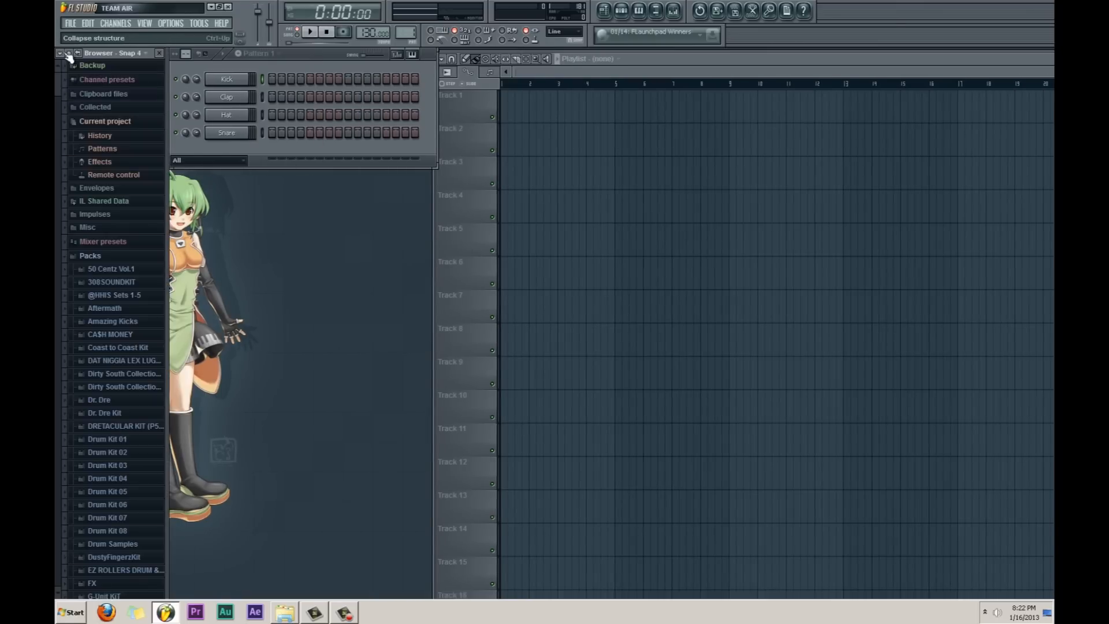
{"action": "left_click", "coordinate": [68, 53]}
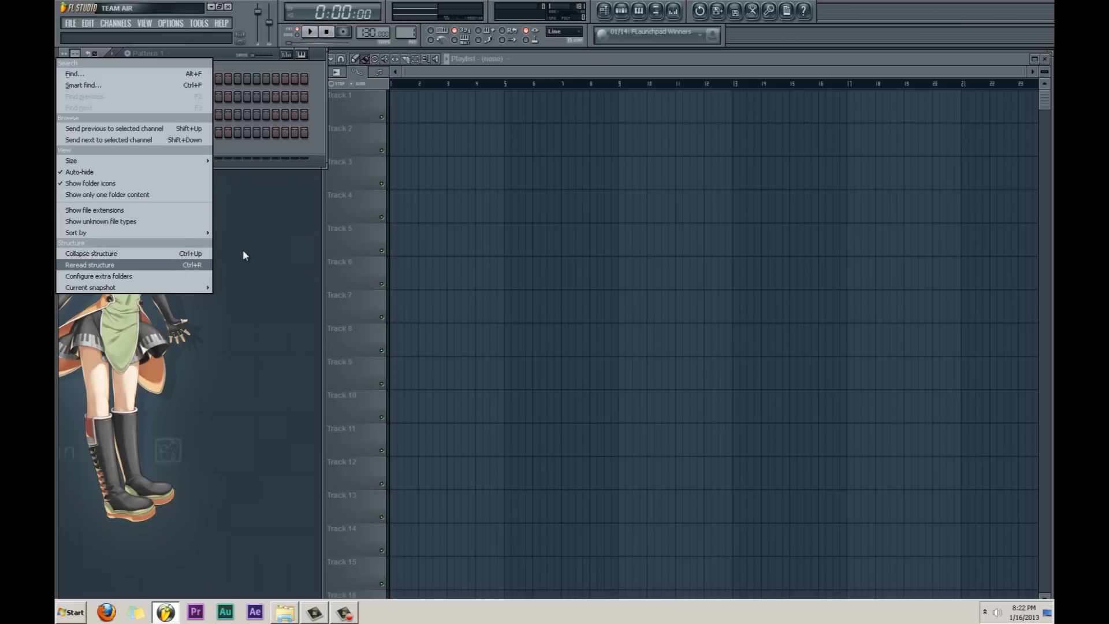
{"action": "left_click", "coordinate": [261, 224]}
{"action": "mouse_move", "coordinate": [56, 216]}
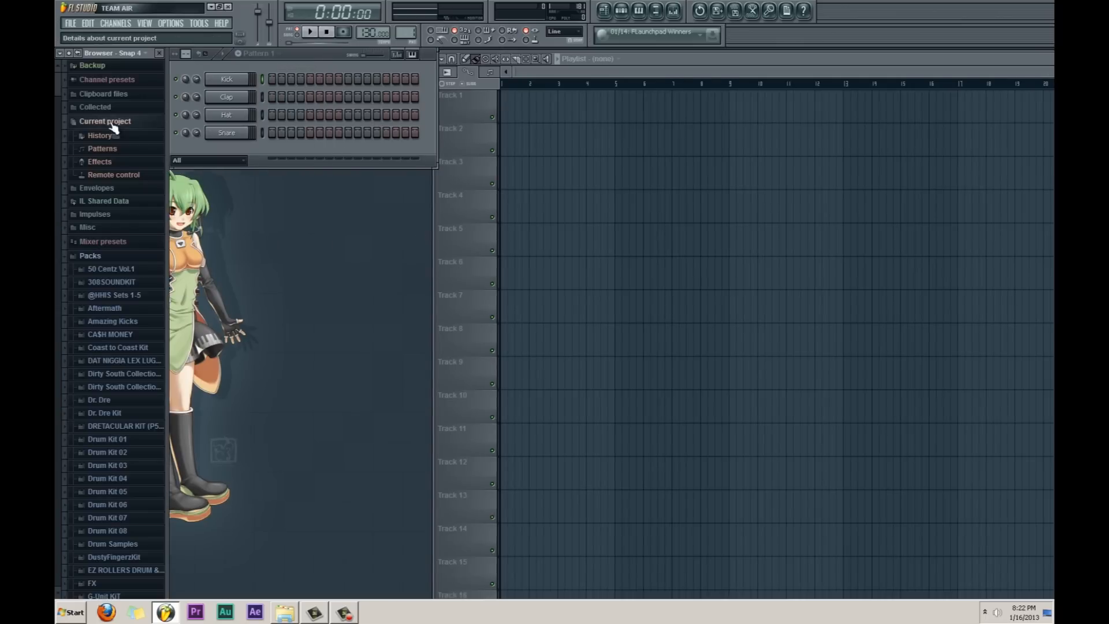
Step: Expand the Packs folder down to Amazing Kicks and Bass Kick in the browser and preview the KICKMED_05 sample
{"action": "left_click", "coordinate": [122, 256]}
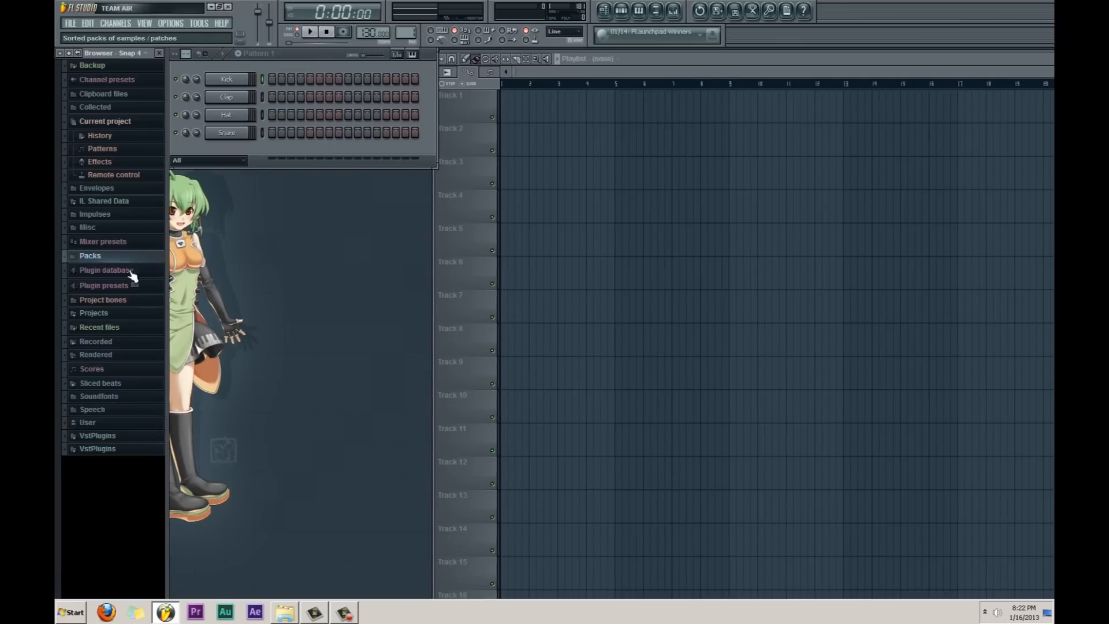
{"action": "left_click", "coordinate": [101, 258]}
{"action": "scroll", "coordinate": [133, 242], "scroll_direction": "down", "scroll_amount": 5}
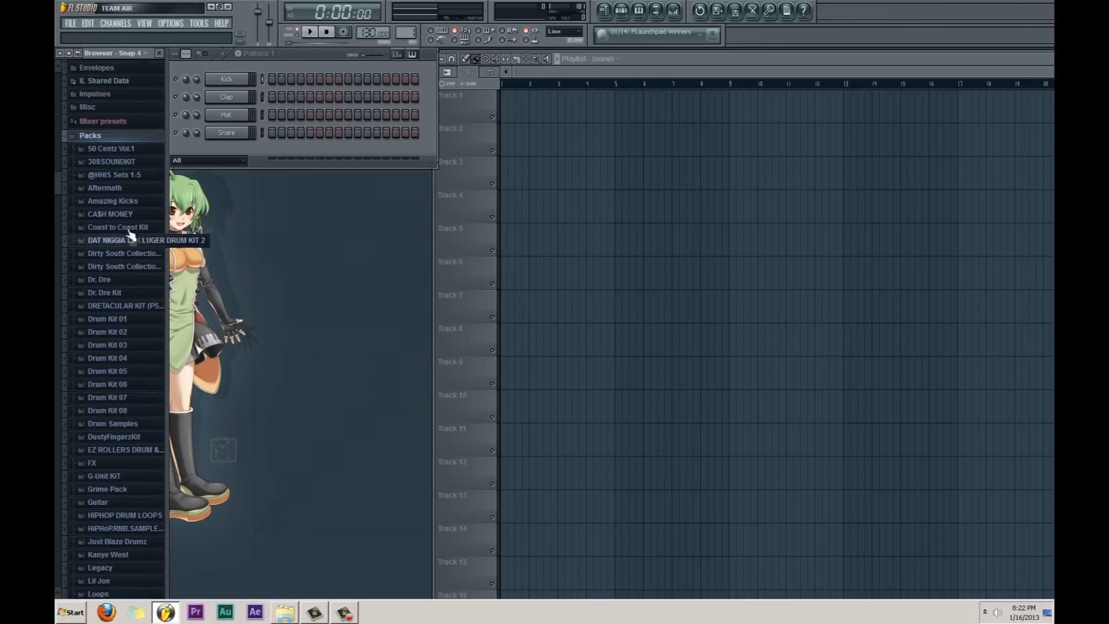
{"action": "left_click", "coordinate": [138, 202]}
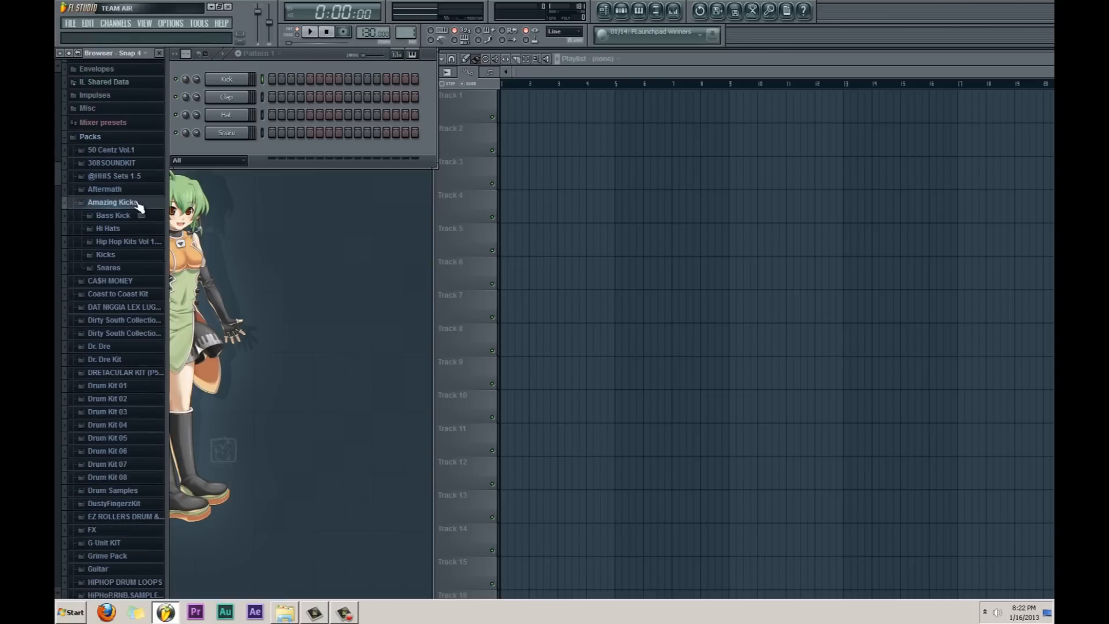
{"action": "left_click", "coordinate": [137, 218]}
{"action": "left_click", "coordinate": [133, 238]}
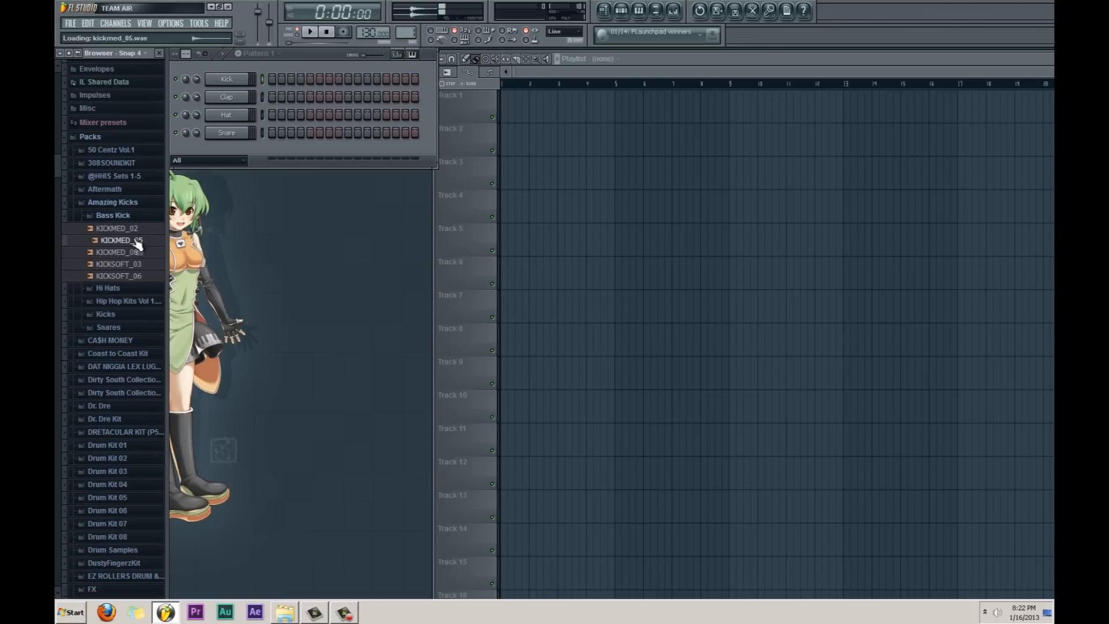
Step: Audition the Bass Kick samples KICKMED_05, KICKSOFT_03, KICKMED_08 and KICKSOFT_06
{"action": "left_click", "coordinate": [138, 217]}
{"action": "left_click", "coordinate": [138, 219]}
{"action": "left_click", "coordinate": [136, 240]}
{"action": "left_click", "coordinate": [134, 264]}
{"action": "left_click", "coordinate": [134, 253]}
{"action": "left_click", "coordinate": [134, 276]}
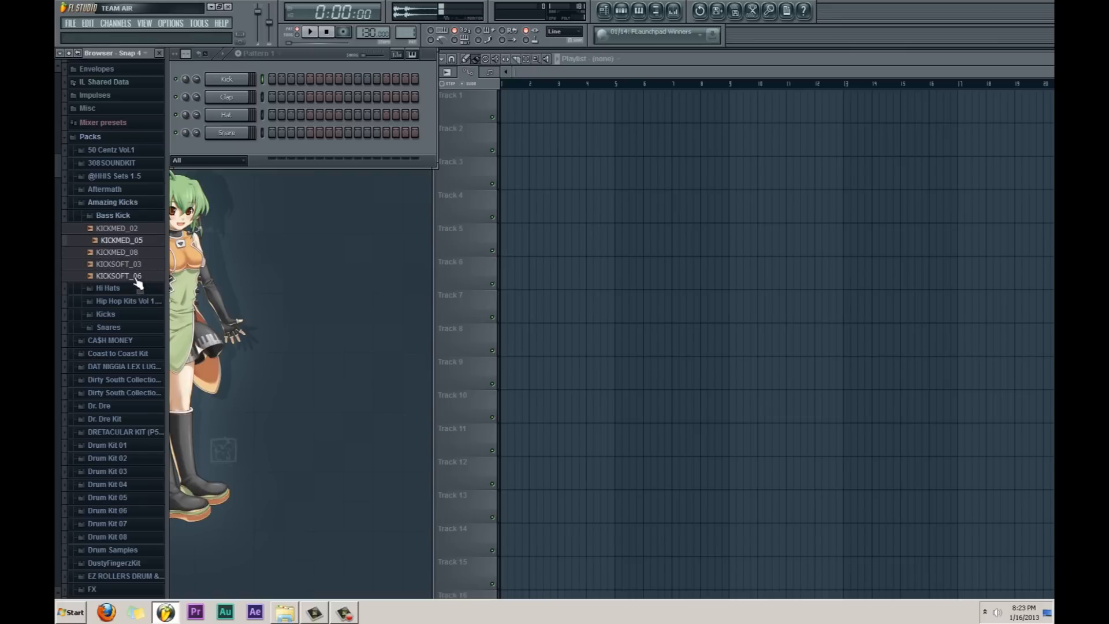
Step: Collapse the Bass Kick, Amazing Kicks and Packs folders and hide the browser
{"action": "left_click", "coordinate": [119, 216]}
{"action": "left_click", "coordinate": [125, 202]}
{"action": "left_click", "coordinate": [140, 139]}
{"action": "left_click", "coordinate": [159, 53]}
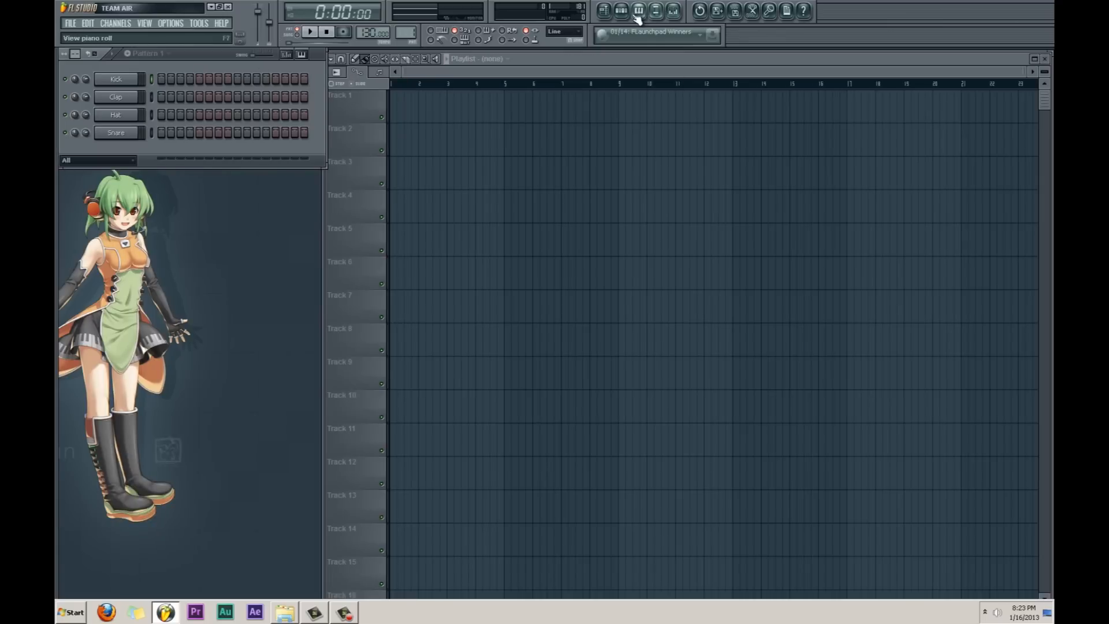
Step: Shift the playlist window slightly while keeping it beside the step sequencer
{"action": "mouse_move", "coordinate": [798, 61]}
{"action": "left_mouse_down"}
{"action": "mouse_move", "coordinate": [787, 67]}
{"action": "mouse_move", "coordinate": [798, 59]}
{"action": "left_mouse_up"}
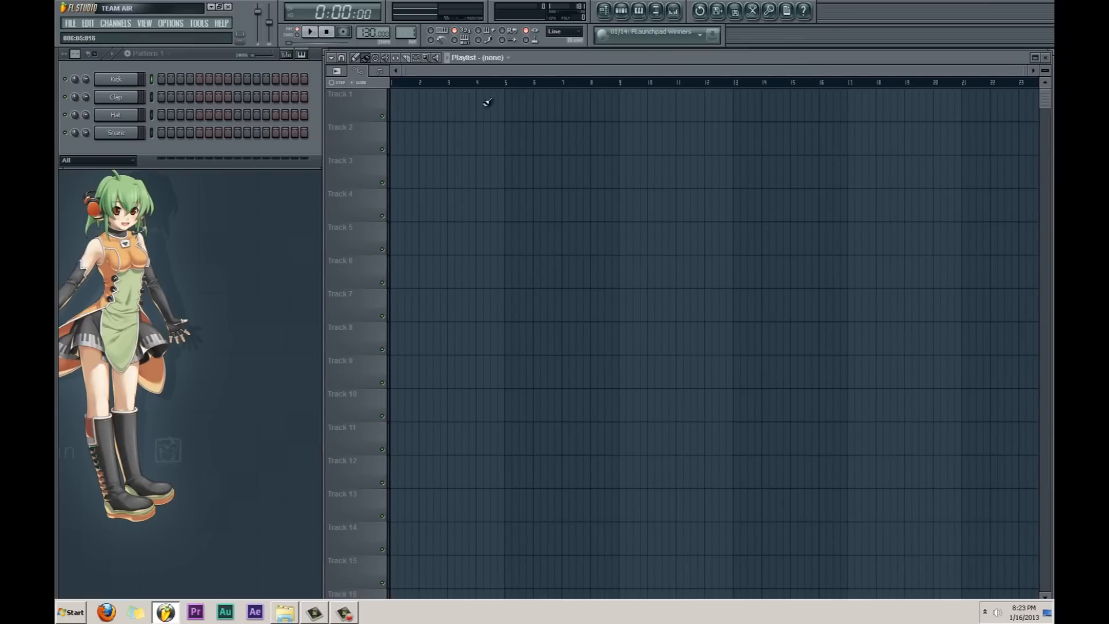
{"action": "left_click_drag", "start_coordinate": [592, 60], "coordinate": [595, 65]}
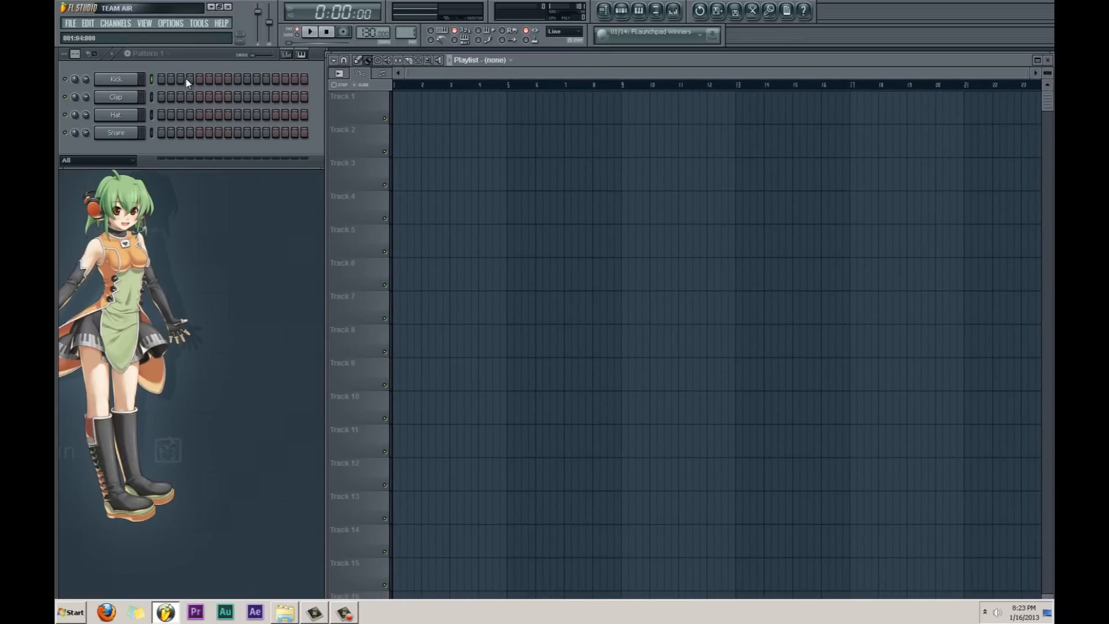
Step: Try placing and erasing clips on the upper tracks of the playlist
{"action": "left_click", "coordinate": [460, 119]}
{"action": "left_click", "coordinate": [478, 136]}
{"action": "mouse_move", "coordinate": [442, 113]}
{"action": "left_mouse_down"}
{"action": "mouse_move", "coordinate": [408, 112]}
{"action": "mouse_move", "coordinate": [621, 330]}
{"action": "left_mouse_up"}
{"action": "left_click", "coordinate": [752, 249]}
{"action": "right_click", "coordinate": [751, 245]}
{"action": "right_click", "coordinate": [435, 128]}
Step: Enable Kick steps 1 and 7 and Clap step 9 in Pattern 1, and play the pattern briefly before stopping it
{"action": "left_click", "coordinate": [163, 56]}
{"action": "left_click", "coordinate": [198, 56]}
{"action": "left_click", "coordinate": [168, 56]}
{"action": "left_click", "coordinate": [203, 50]}
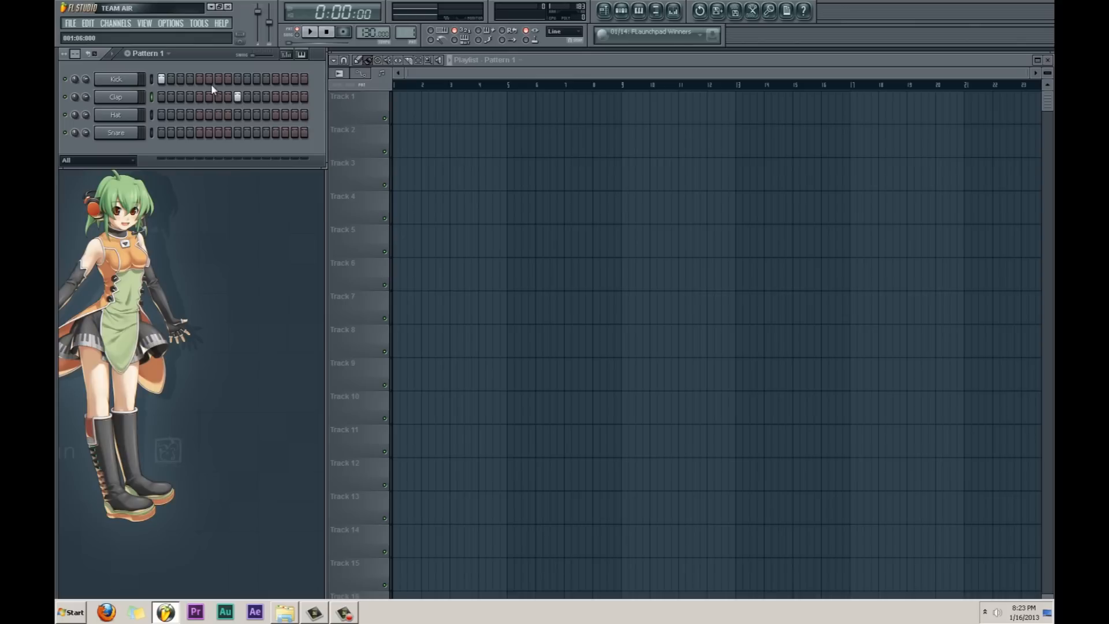
{"action": "key", "text": "space"}
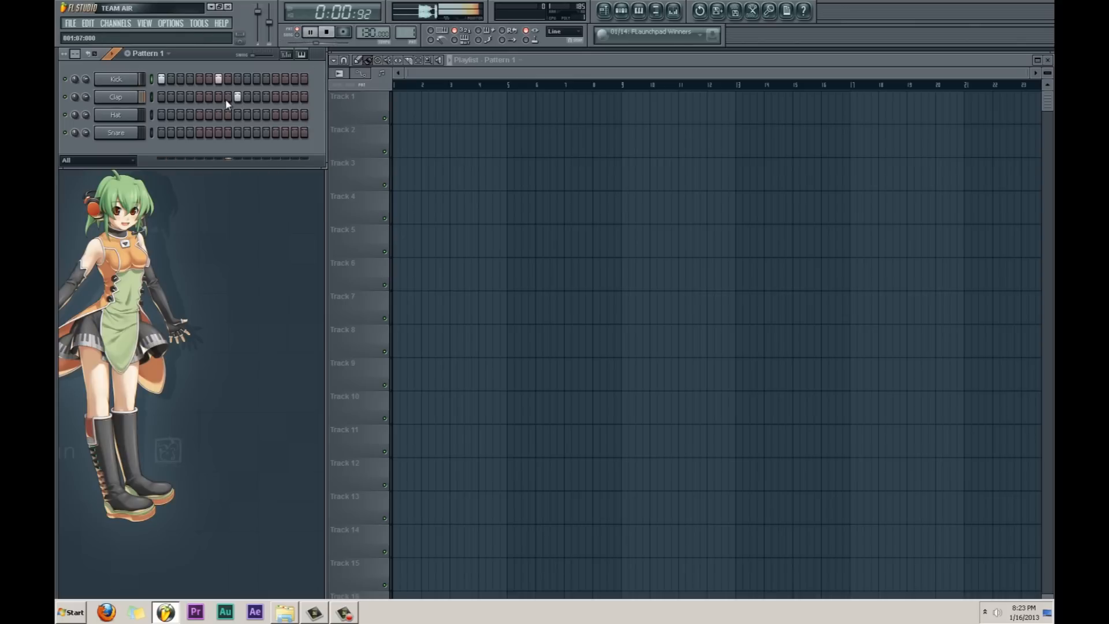
{"action": "left_click", "coordinate": [327, 31]}
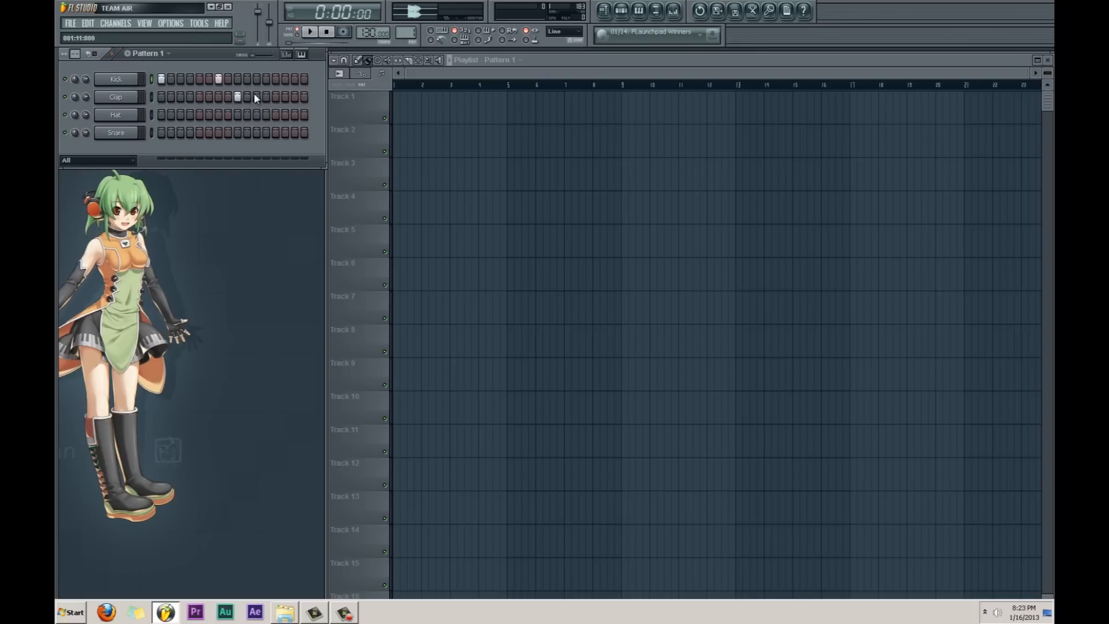